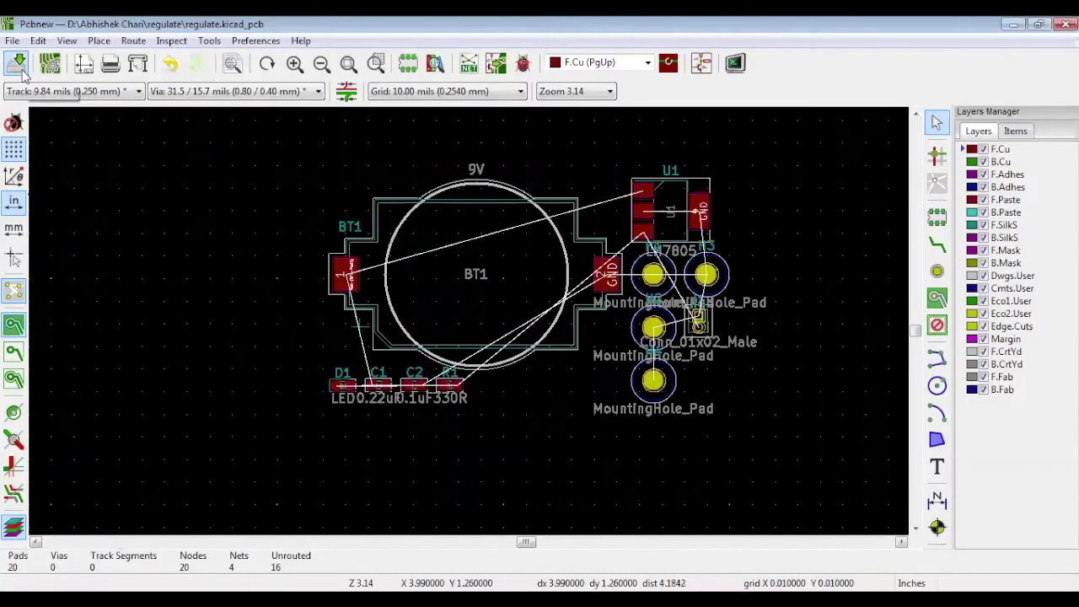
Step: Save the board file and open the Preferences dialog
{"action": "left_click", "coordinate": [18, 68]}
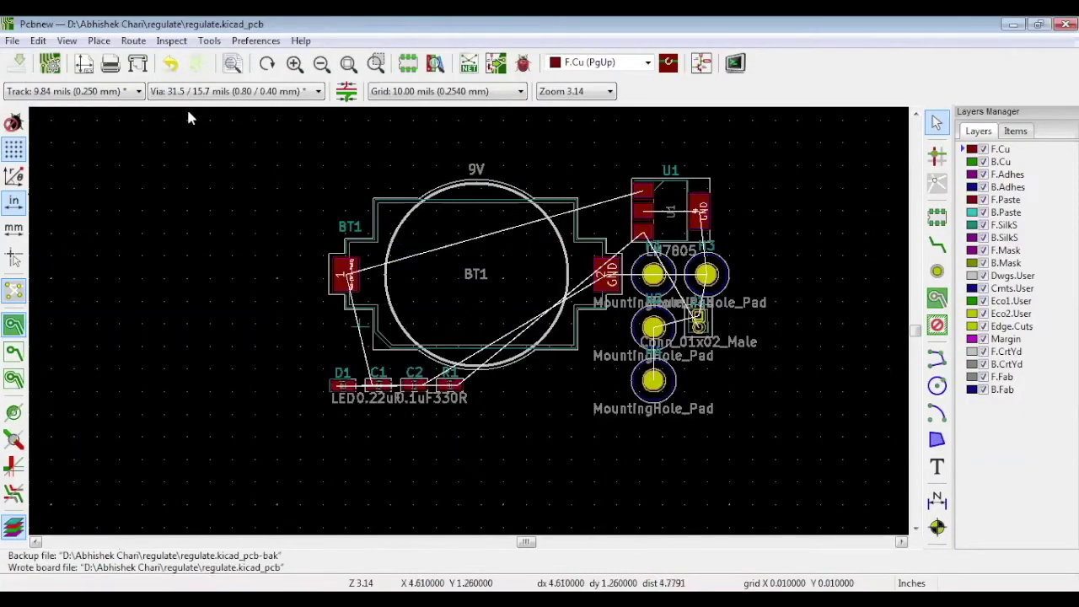
{"action": "left_click", "coordinate": [257, 41]}
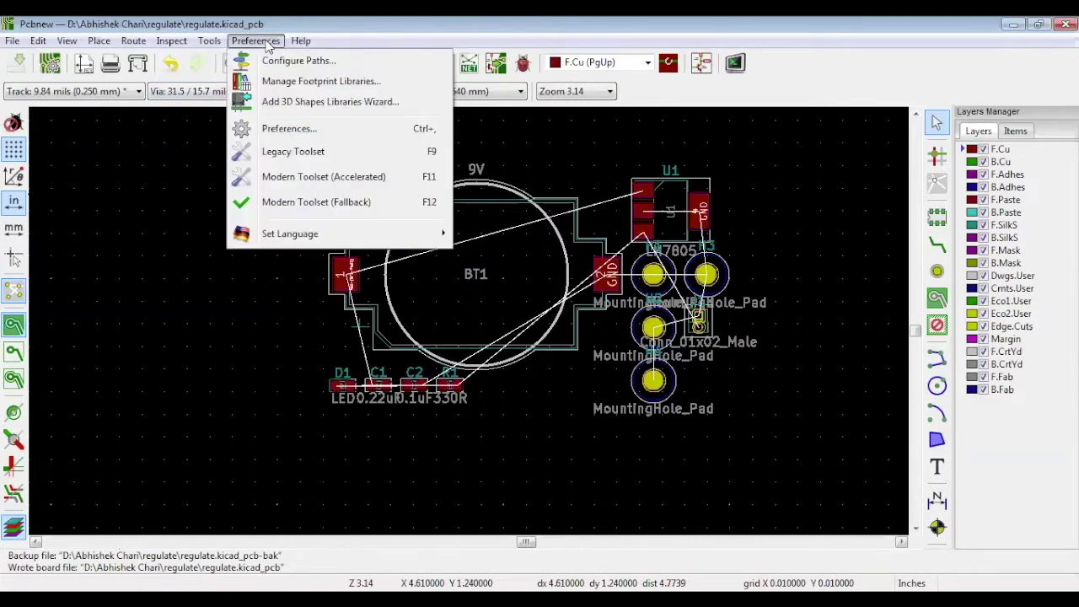
{"action": "left_click", "coordinate": [314, 128]}
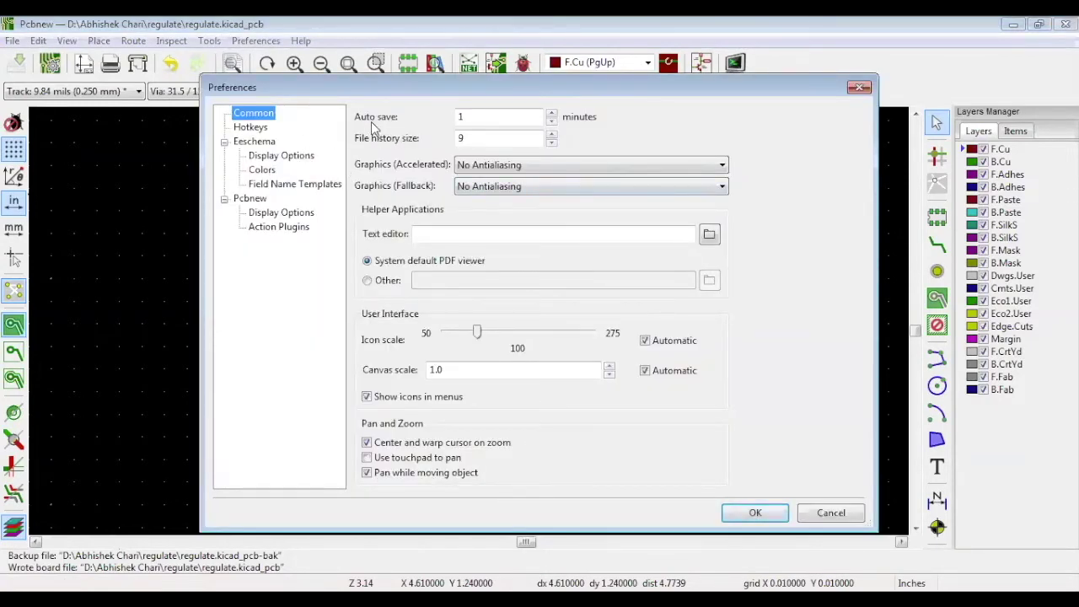
Step: Raise the auto-save interval to 2 minutes and restore it to 1 minute
{"action": "left_click", "coordinate": [551, 118]}
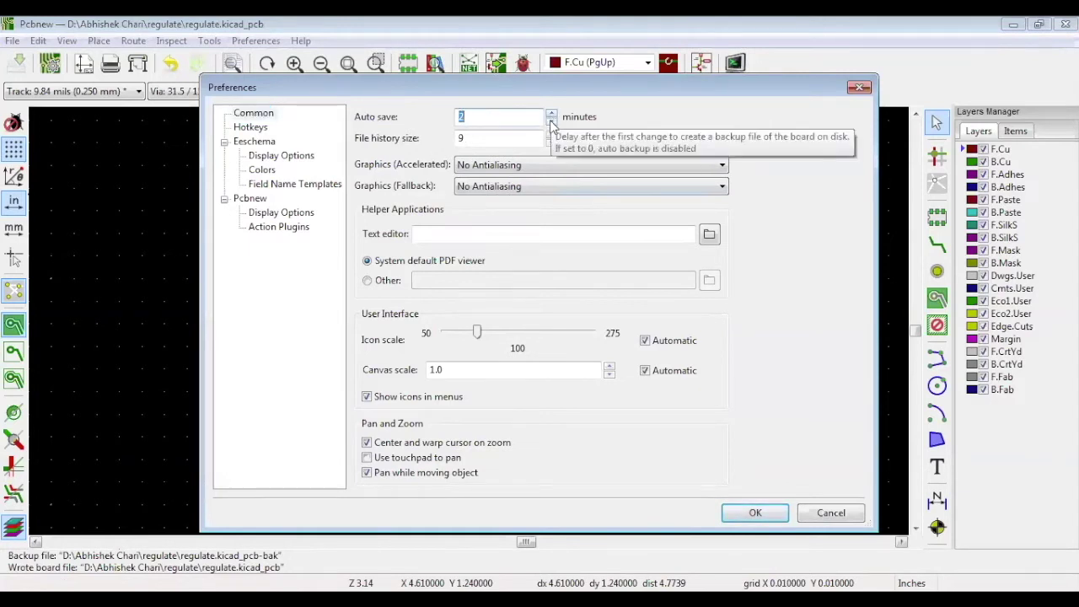
{"action": "left_click", "coordinate": [551, 123]}
{"action": "left_click", "coordinate": [551, 123]}
{"action": "key", "text": "Tab"}
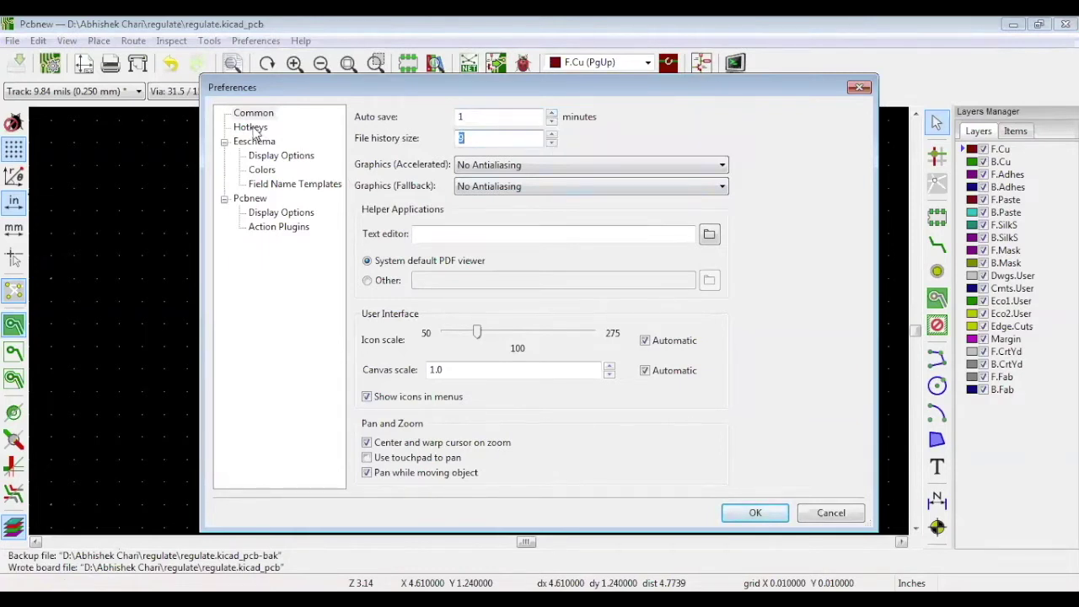
Step: Examine the hotkey list and open the hotkey assignment of the New command, cancelling it without a new key
{"action": "left_click", "coordinate": [251, 127]}
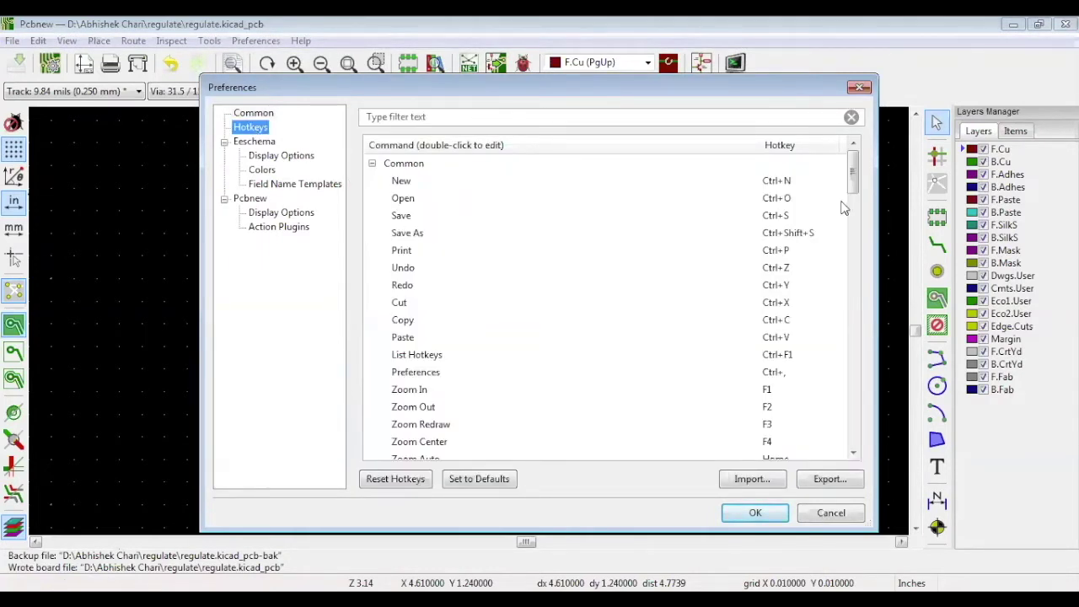
{"action": "left_click_drag", "start_coordinate": [852, 190], "coordinate": [853, 189]}
{"action": "left_click_drag", "start_coordinate": [852, 189], "coordinate": [852, 181]}
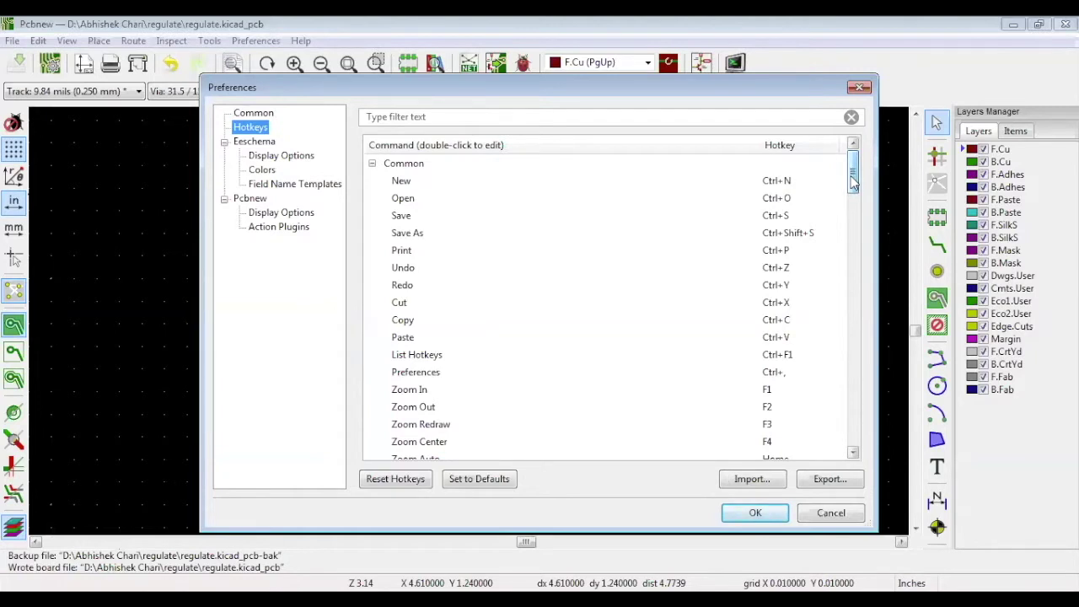
{"action": "mouse_move", "coordinate": [853, 181]}
{"action": "left_mouse_down"}
{"action": "mouse_move", "coordinate": [853, 198]}
{"action": "mouse_move", "coordinate": [853, 168]}
{"action": "left_mouse_up"}
{"action": "double_click", "coordinate": [809, 181]}
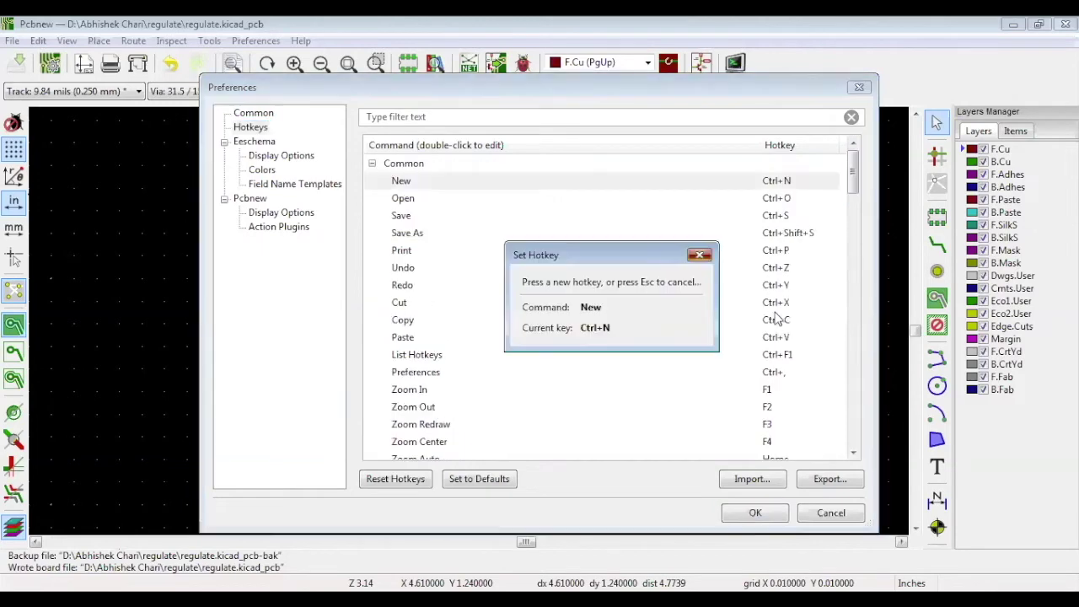
{"action": "key", "text": "Escape"}
Step: Review the Eeschema display options for grid style and close the preferences
{"action": "left_click", "coordinate": [268, 169]}
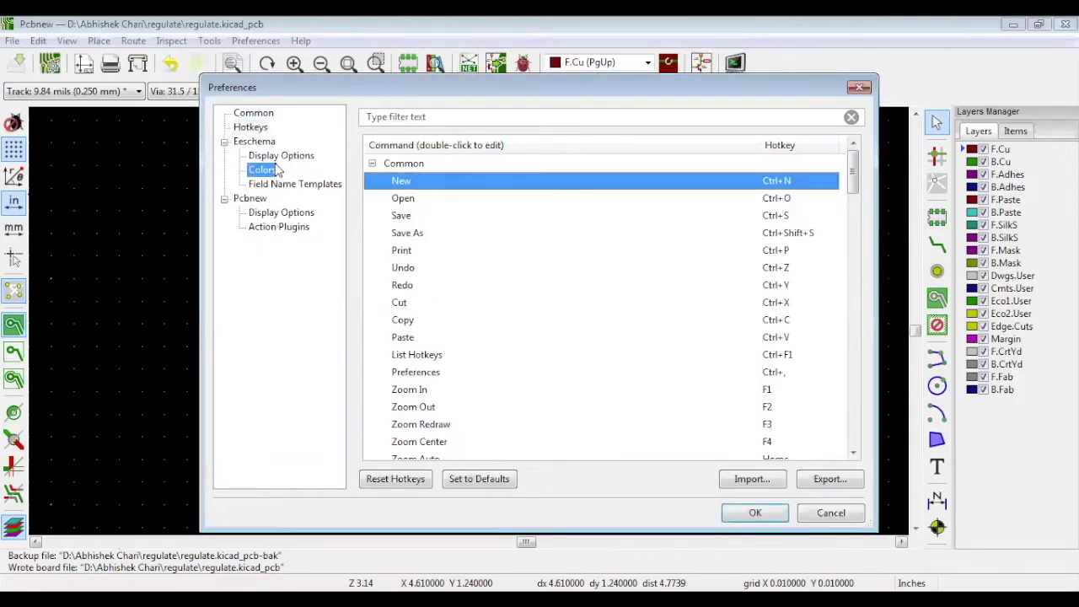
{"action": "left_click", "coordinate": [278, 157]}
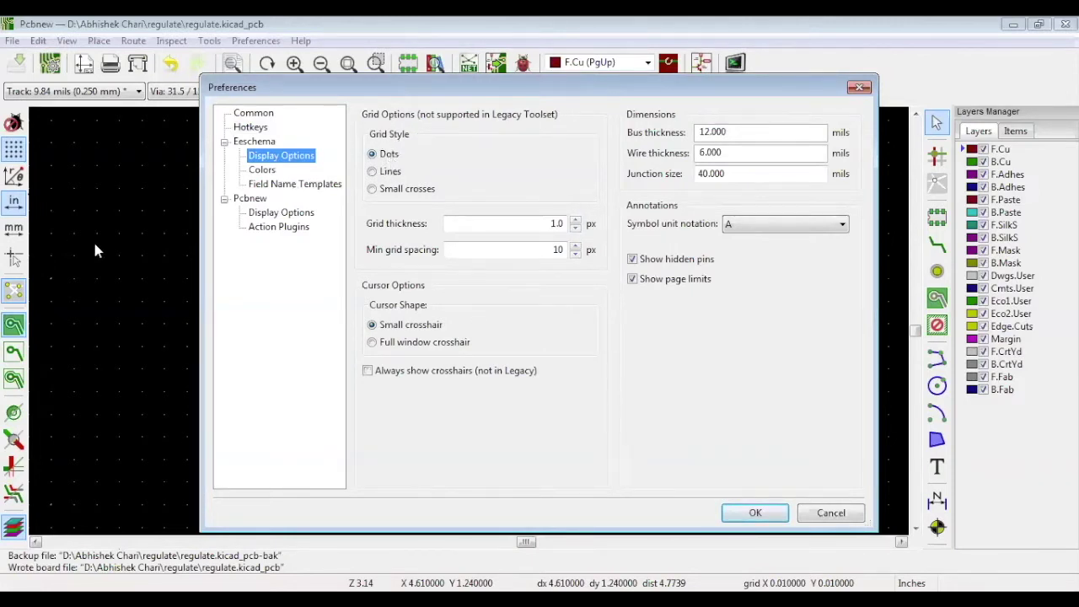
{"action": "left_click", "coordinate": [372, 172]}
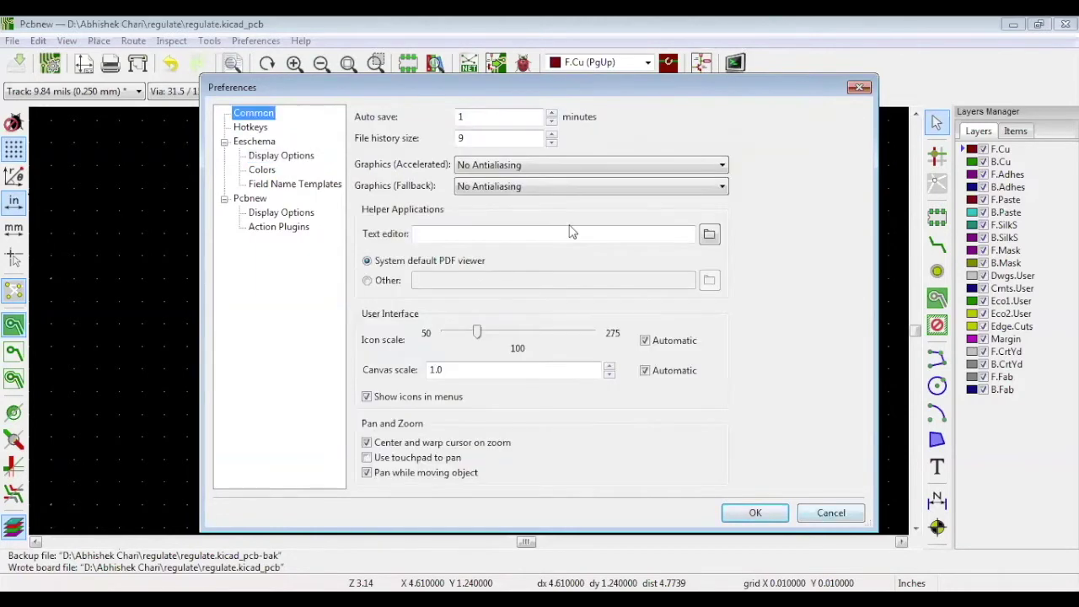
{"action": "key", "text": "Escape"}
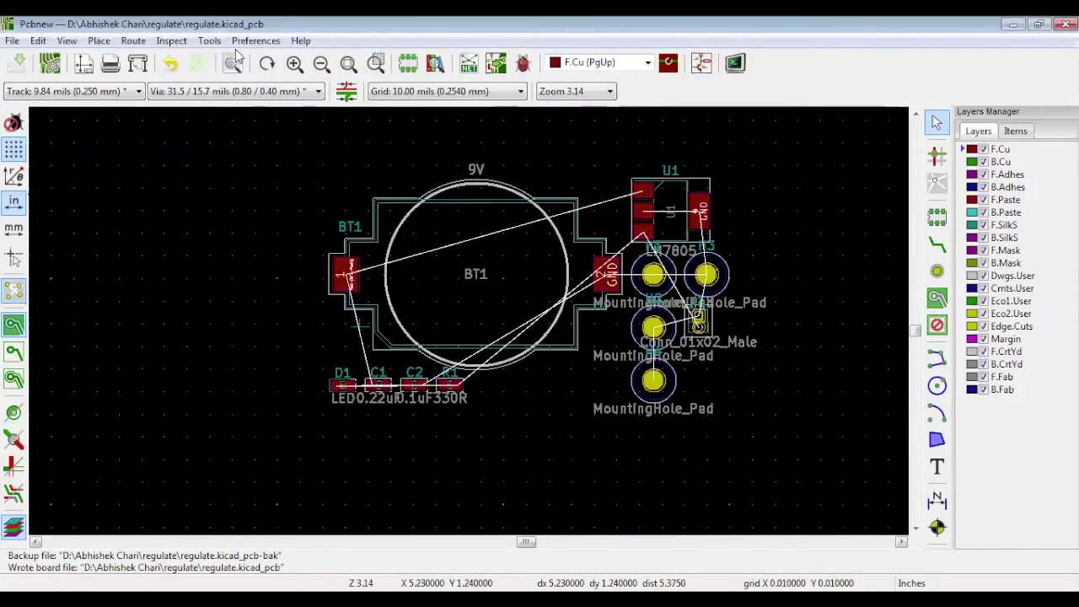
Step: Open the board setup, check the layer type options for F.Cu, and set the number of copper layers to 4
{"action": "left_click", "coordinate": [50, 65]}
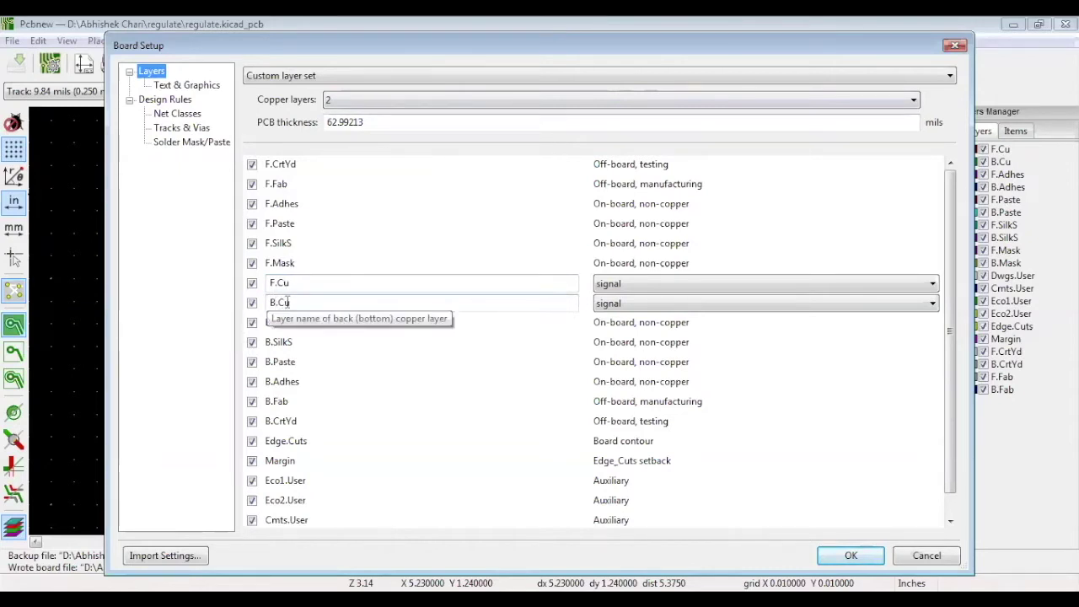
{"action": "left_click", "coordinate": [637, 287]}
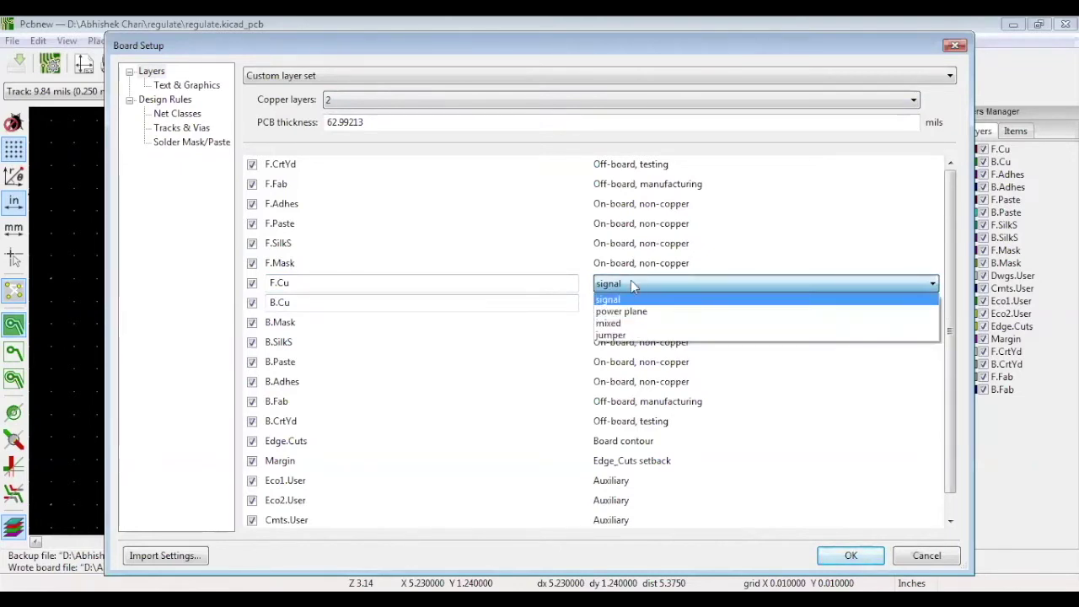
{"action": "left_click", "coordinate": [631, 285]}
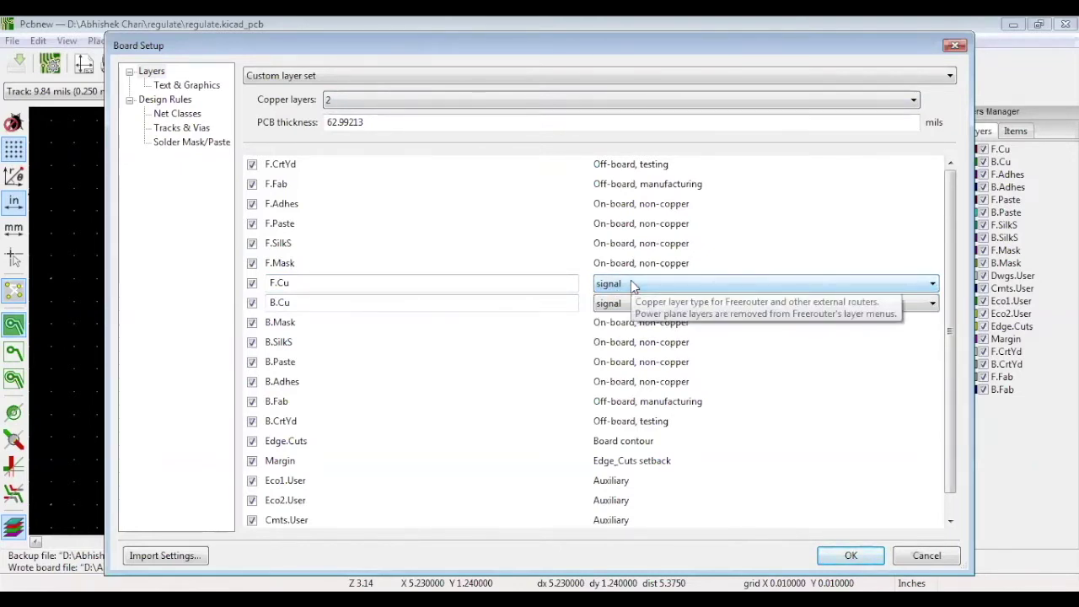
{"action": "left_click", "coordinate": [542, 98]}
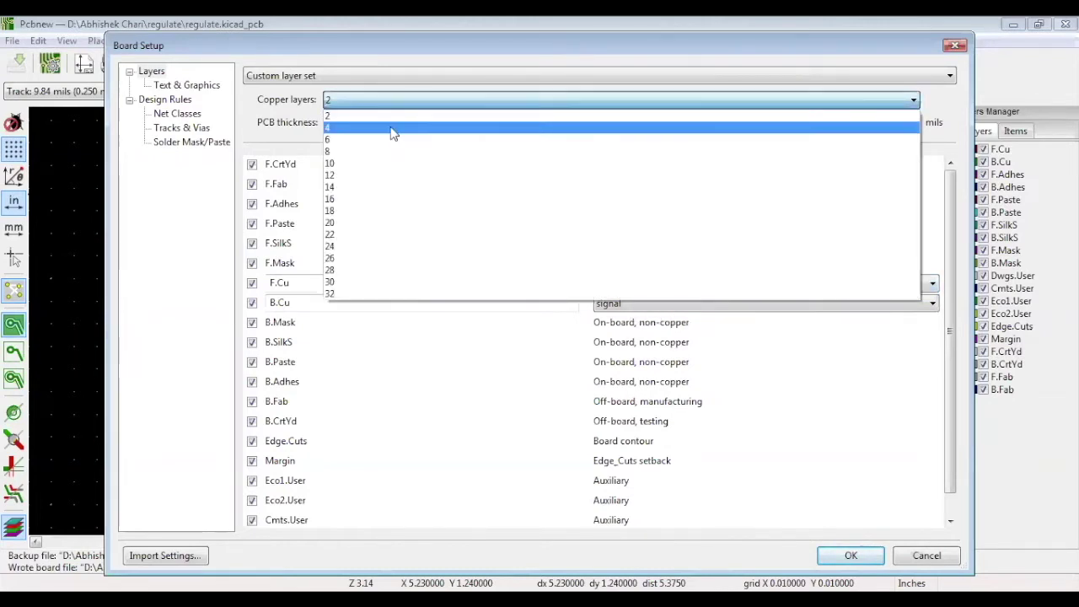
{"action": "left_click", "coordinate": [343, 128]}
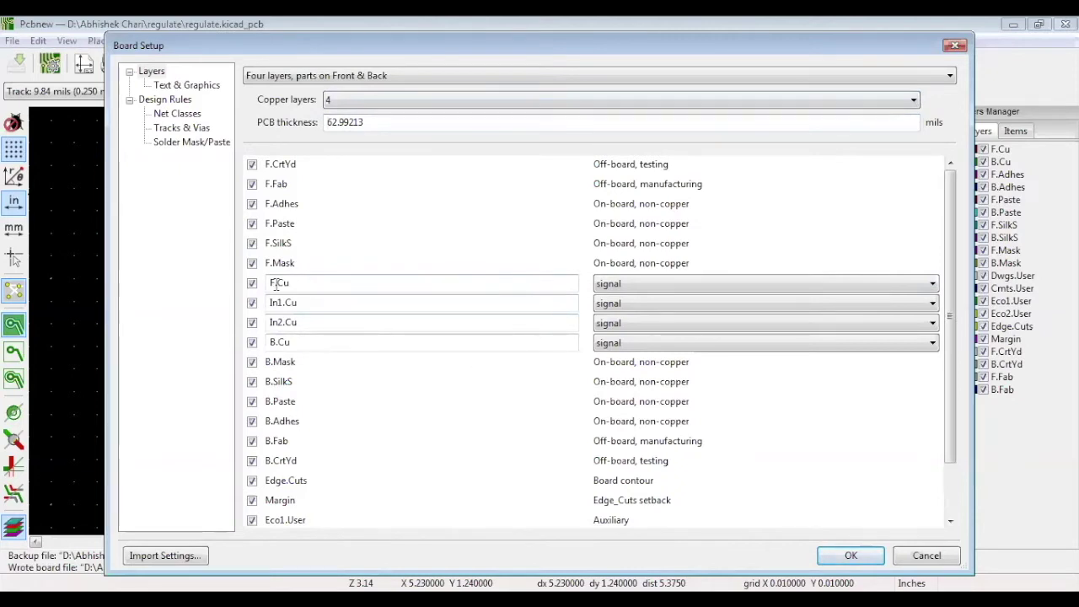
Step: Set the layer type of the inner copper layers In1.Cu and In2.Cu to power plane, keeping 4 copper layers
{"action": "left_click", "coordinate": [607, 304]}
{"action": "left_click", "coordinate": [607, 336]}
{"action": "scroll", "coordinate": [607, 324], "scroll_direction": "down", "scroll_amount": 1}
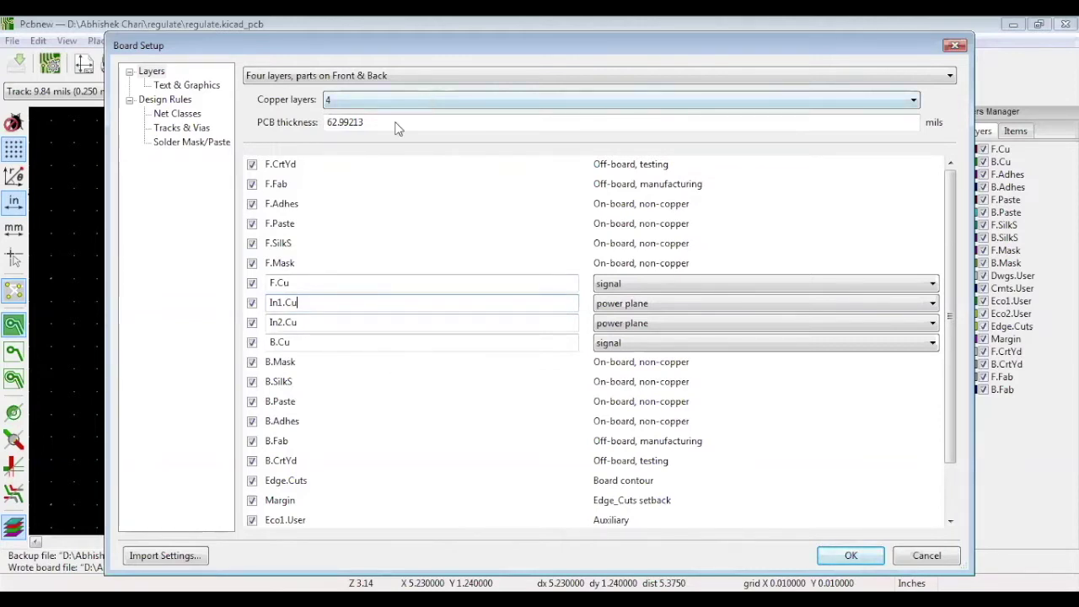
{"action": "left_click", "coordinate": [426, 99]}
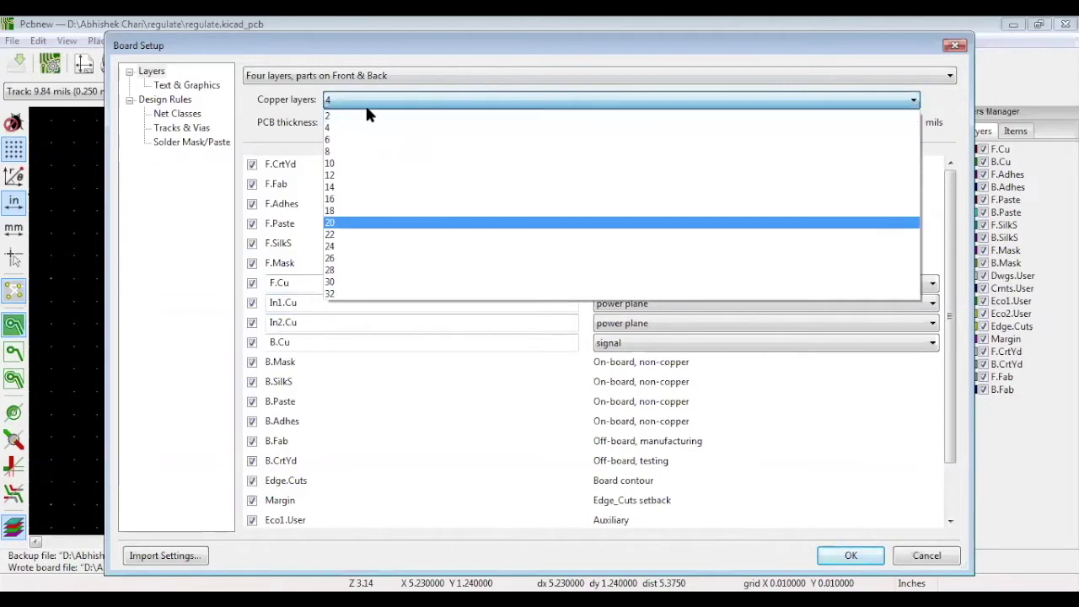
{"action": "left_click", "coordinate": [333, 324]}
{"action": "left_click", "coordinate": [283, 301]}
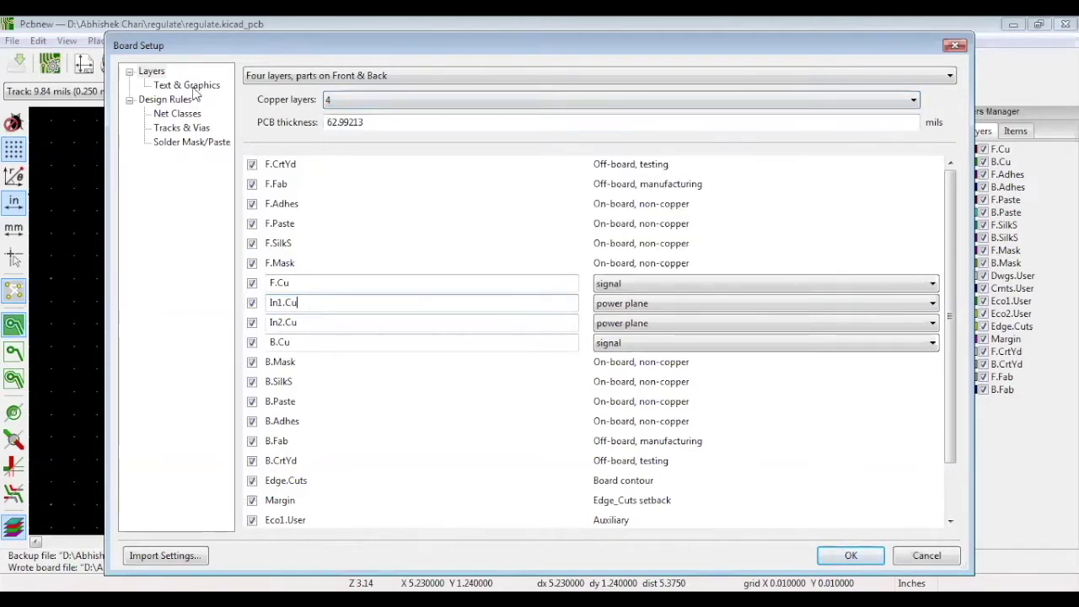
Step: Check the text and graphics defaults, and add a net class named DIFF_90_USB with the default clearance to the design rules
{"action": "left_click", "coordinate": [193, 87]}
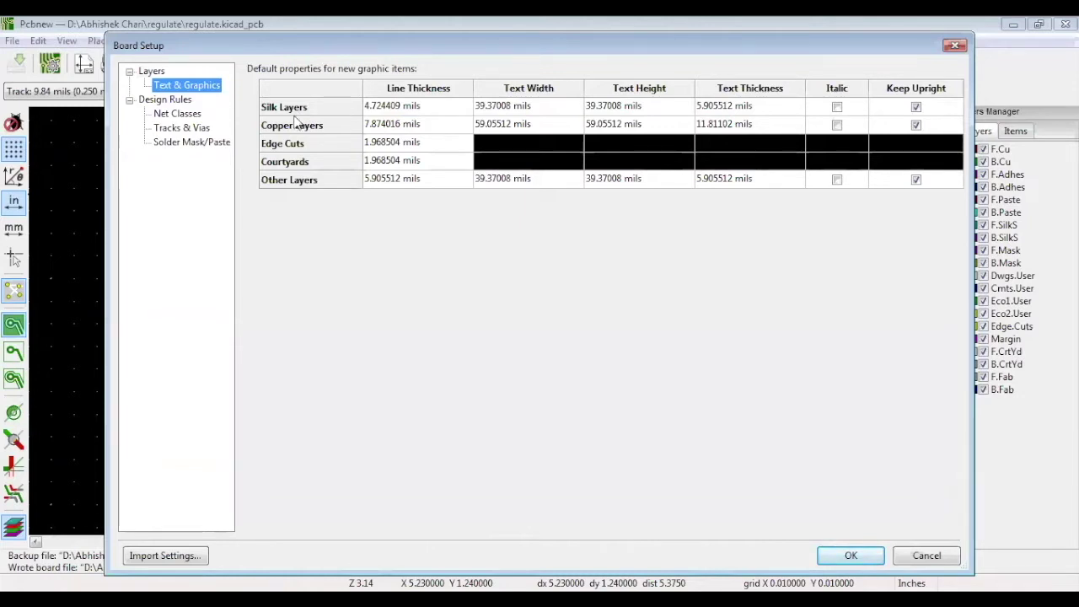
{"action": "left_click", "coordinate": [175, 117]}
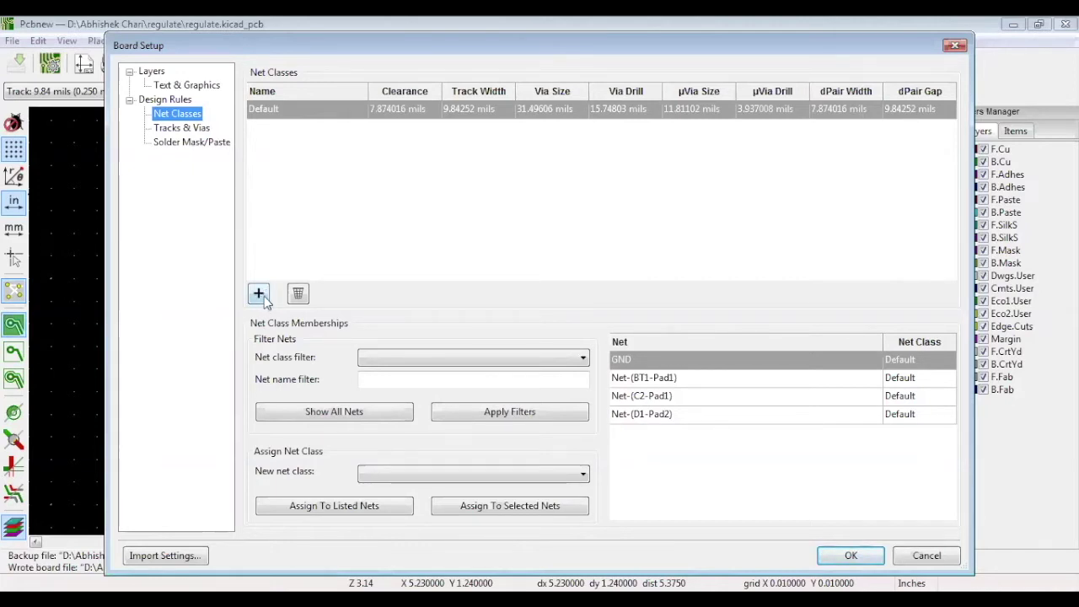
{"action": "left_click", "coordinate": [260, 296]}
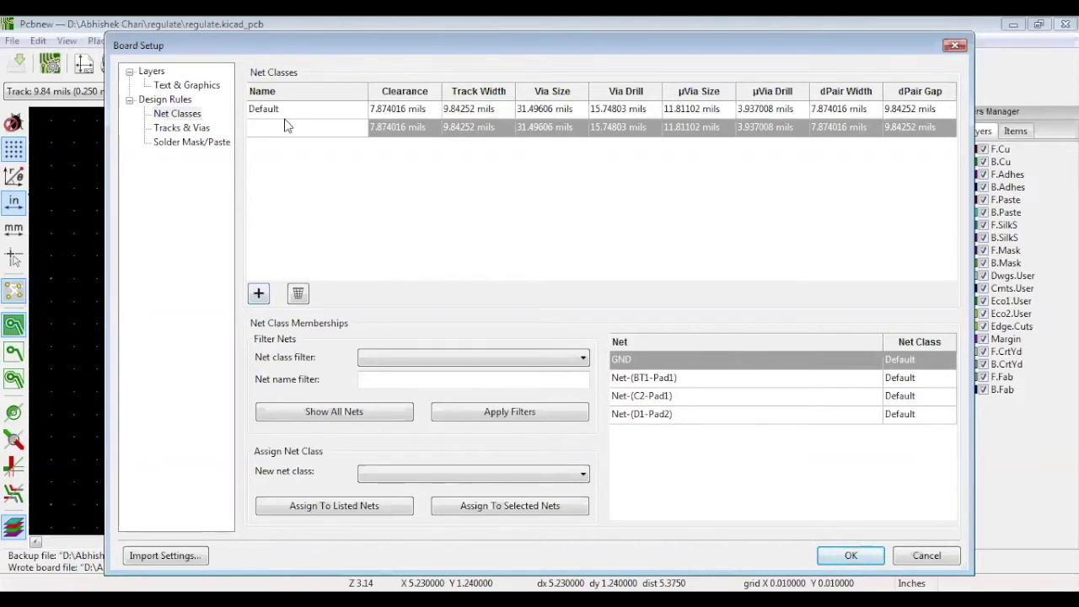
{"action": "type", "text": "DIFF_90_USB"}
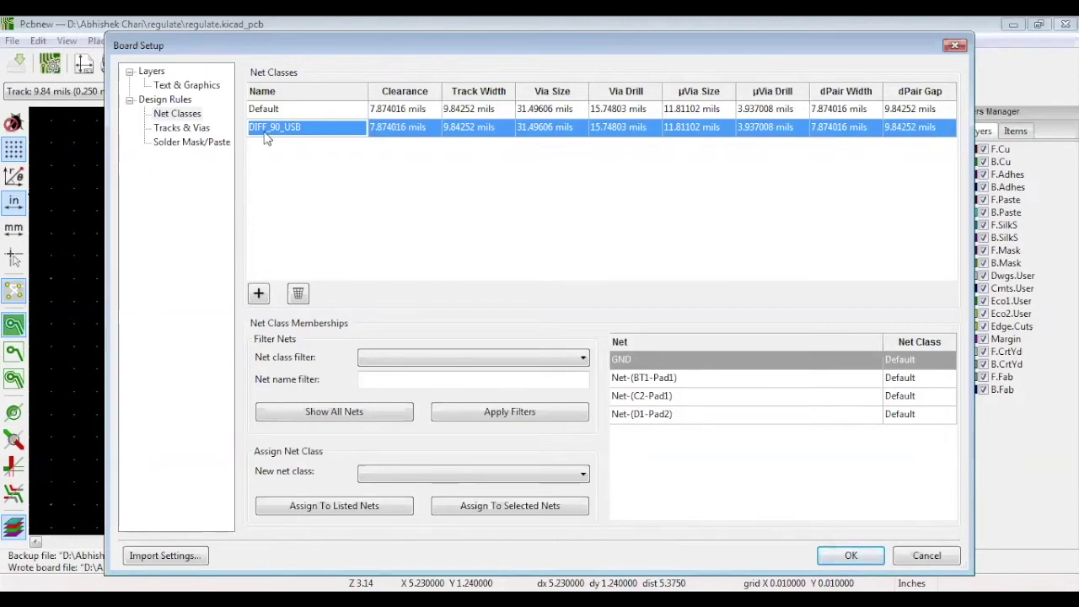
{"action": "double_click", "coordinate": [424, 128]}
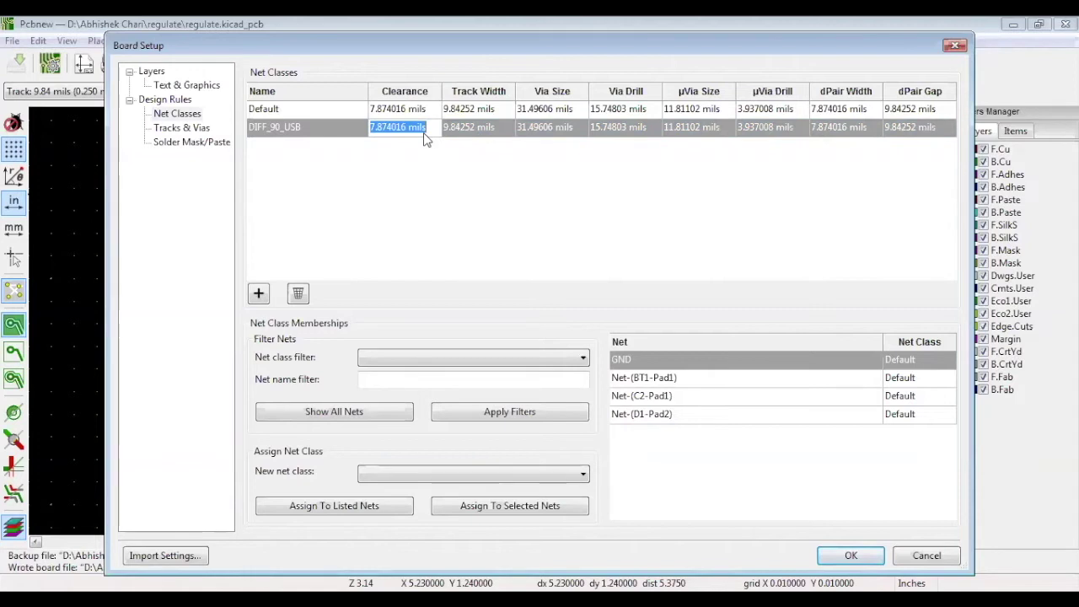
{"action": "left_click", "coordinate": [518, 160]}
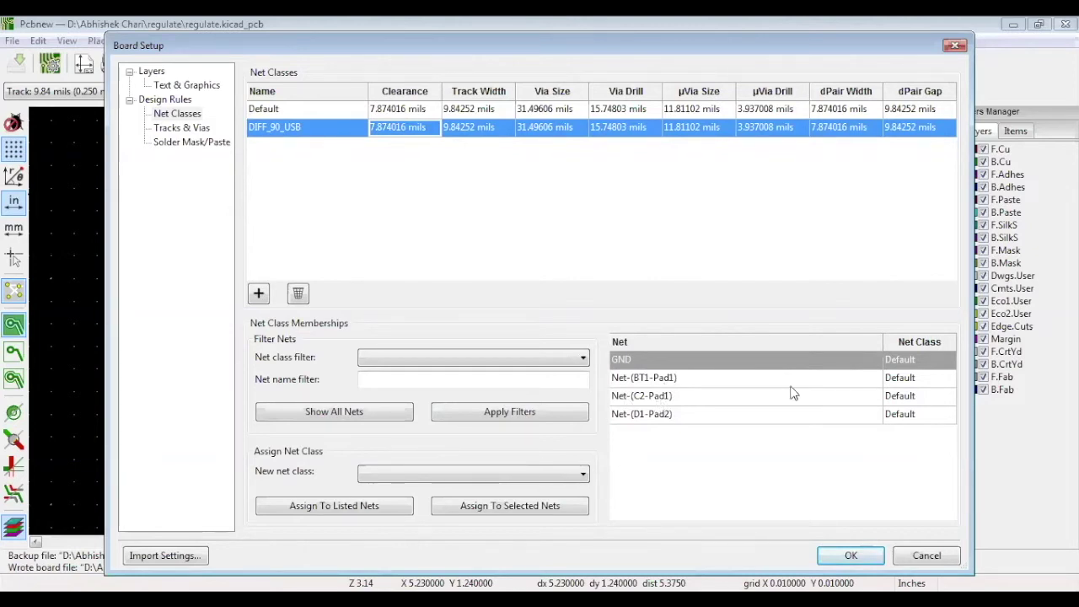
Step: Assign Net-(BT1-Pad1) and Net-(C2-Pad1) to the DIFF_90_USB net class, and add two further unnamed net classes
{"action": "left_click", "coordinate": [930, 378]}
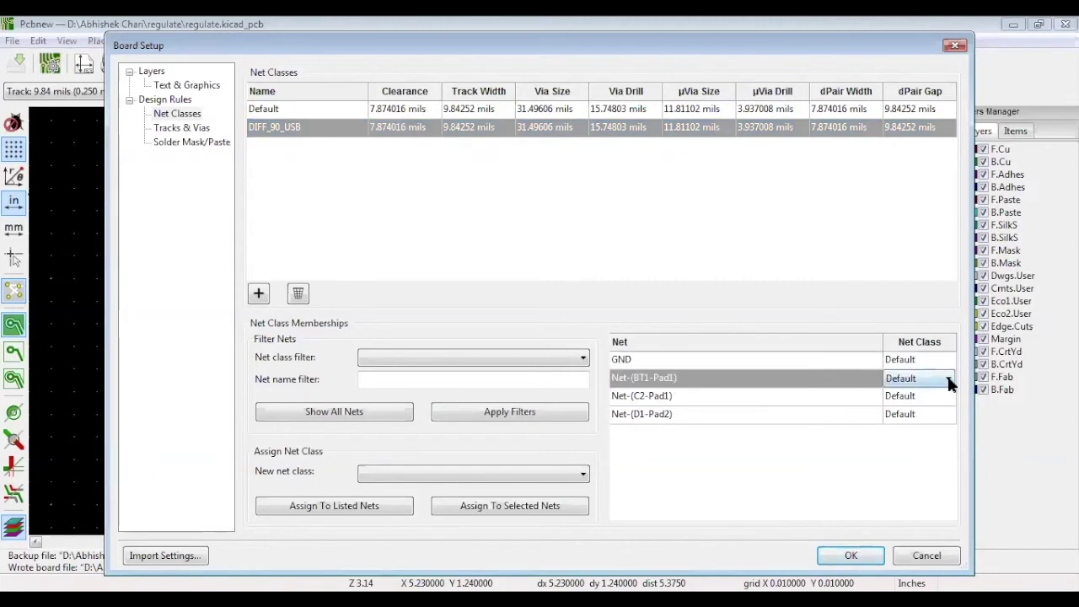
{"action": "left_click", "coordinate": [949, 380]}
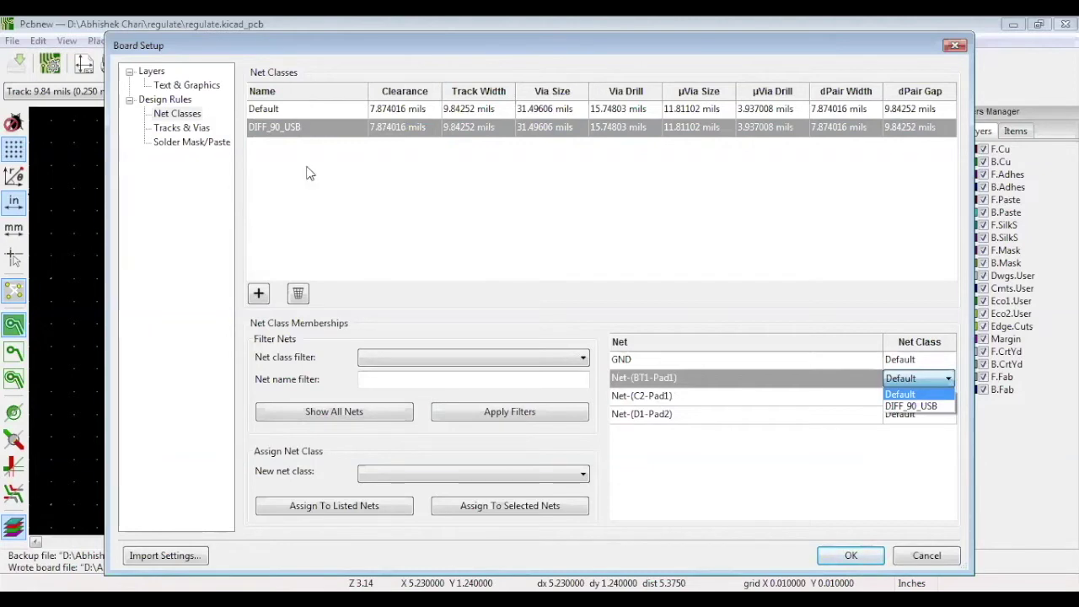
{"action": "key", "text": "Down"}
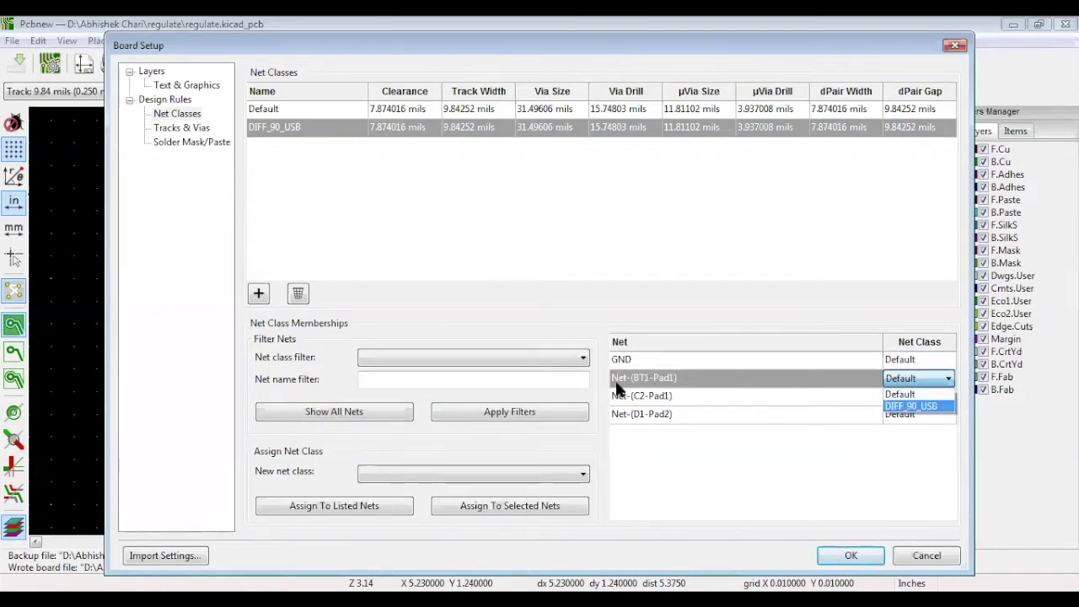
{"action": "left_click", "coordinate": [896, 404]}
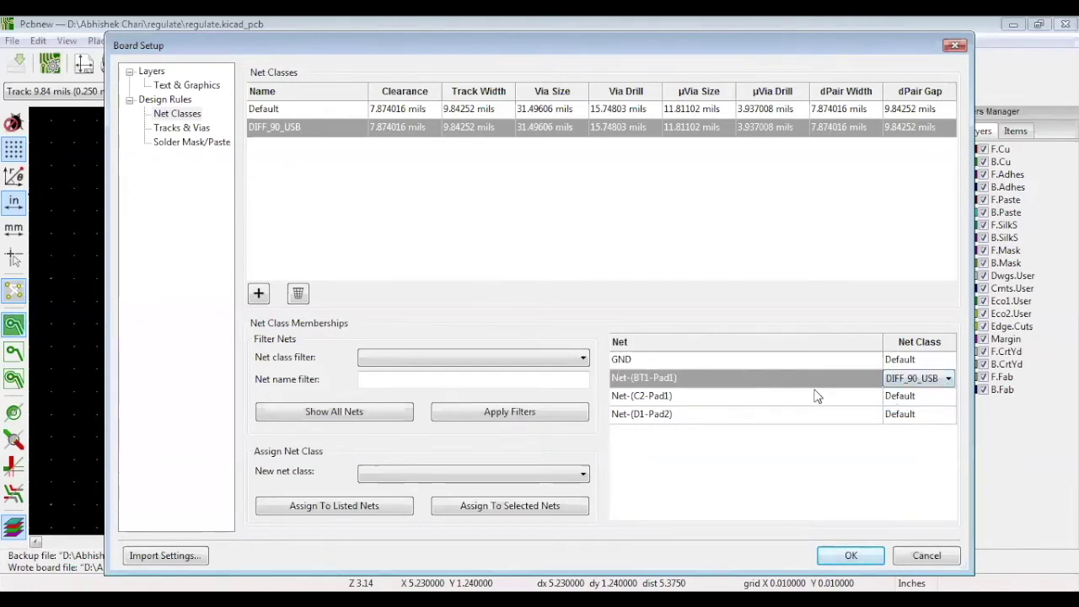
{"action": "left_click", "coordinate": [634, 384]}
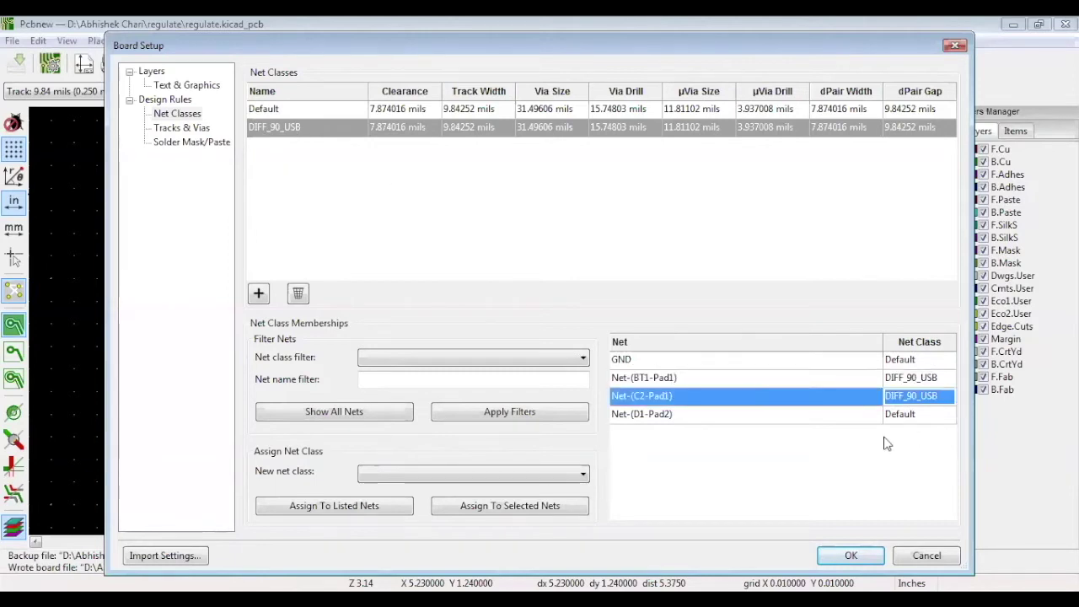
{"action": "left_click", "coordinate": [918, 434]}
{"action": "left_click", "coordinate": [258, 293]}
{"action": "left_click", "coordinate": [258, 293]}
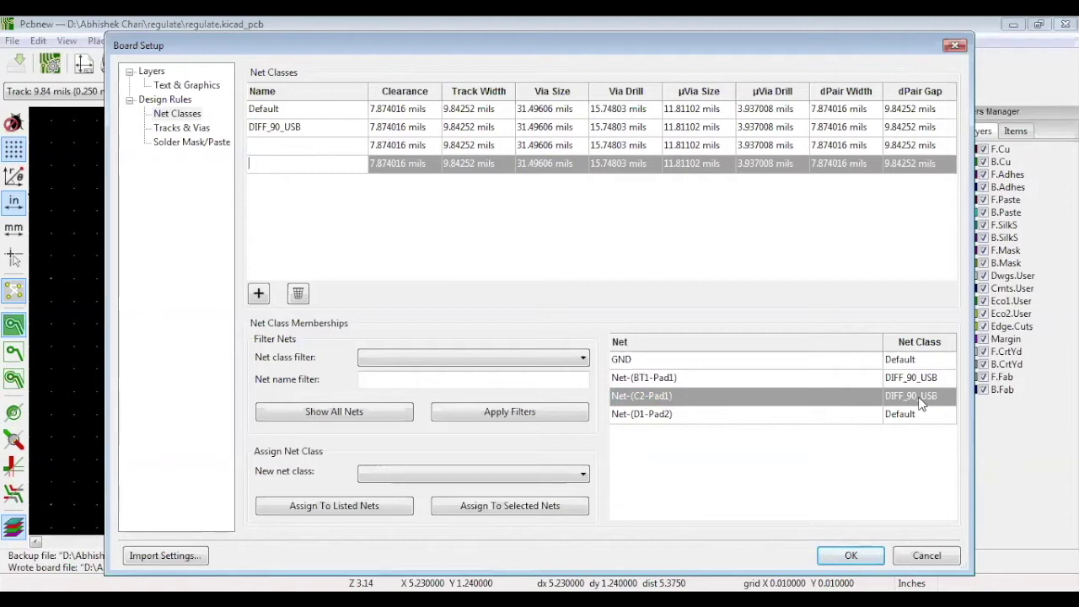
Step: Add a predefined track width of 10 mils to the board's track and via dimensions
{"action": "left_click", "coordinate": [202, 131]}
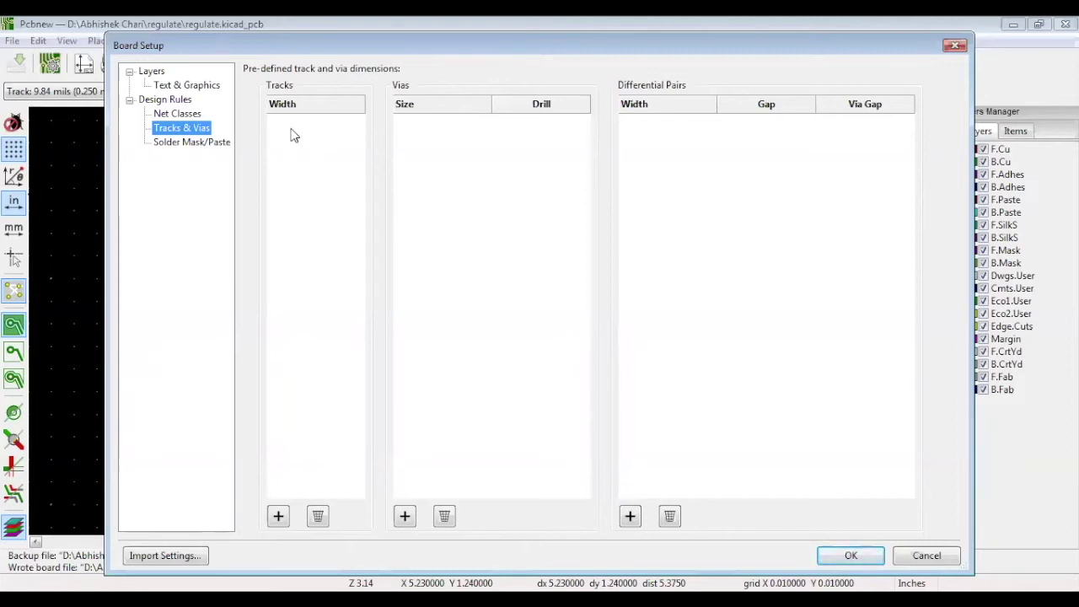
{"action": "left_click", "coordinate": [279, 518]}
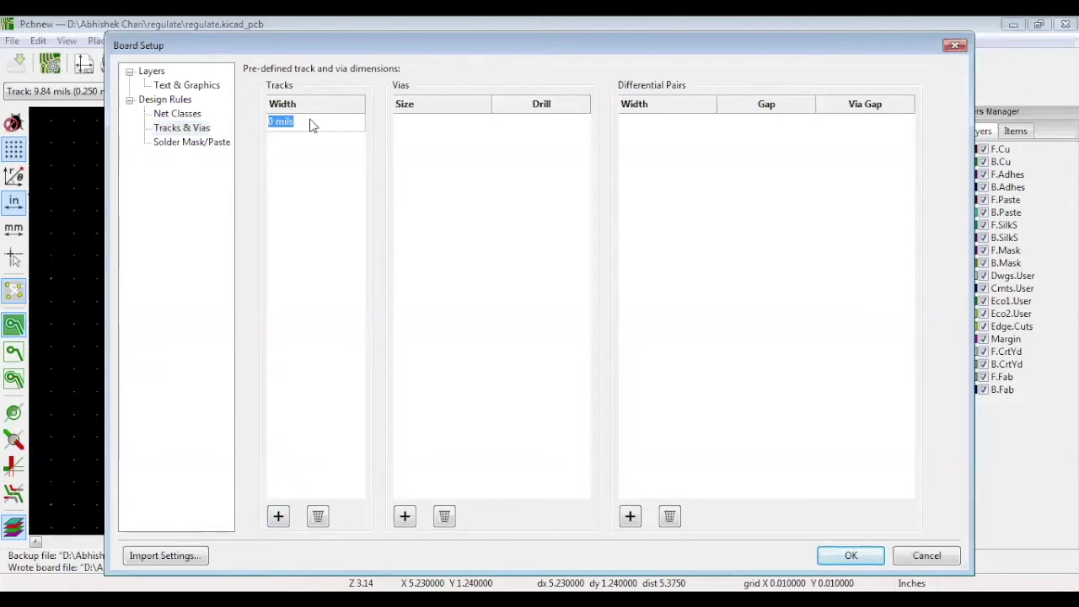
{"action": "type", "text": "10"}
{"action": "key", "text": "Return"}
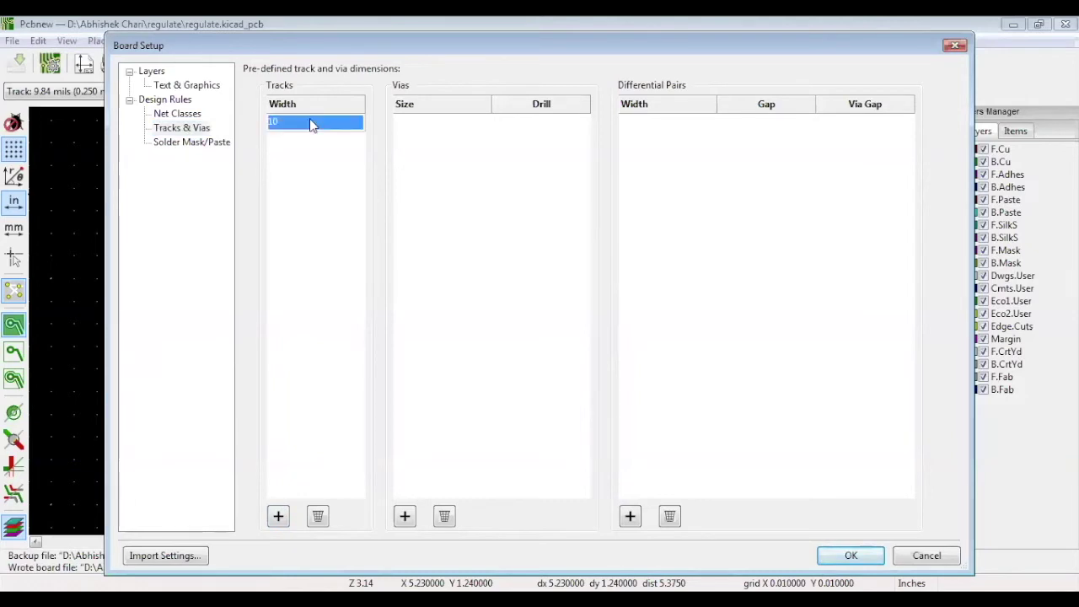
Step: Add predefined track widths of 40 and 50 mils, set the solder mask clearance to 0 mils, and accept the board setup
{"action": "left_click", "coordinate": [278, 516]}
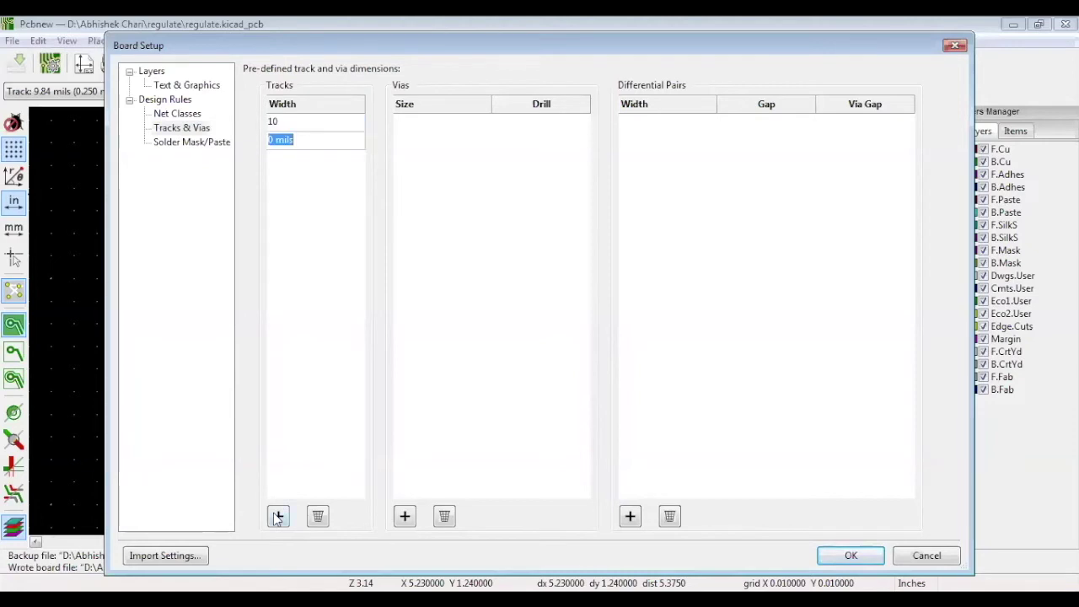
{"action": "type", "text": "40"}
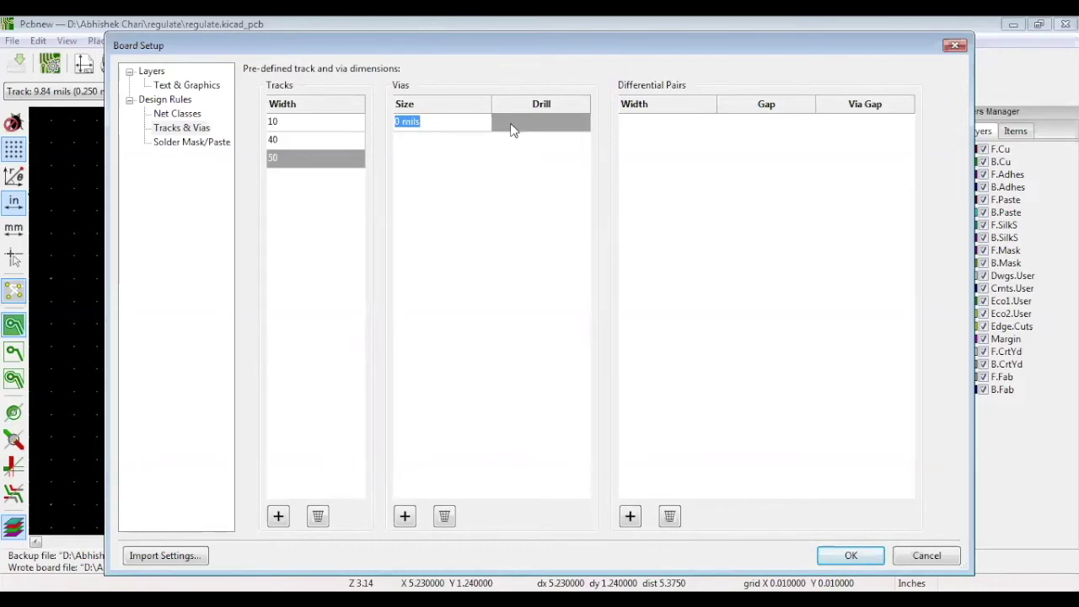
{"action": "left_click", "coordinate": [194, 143]}
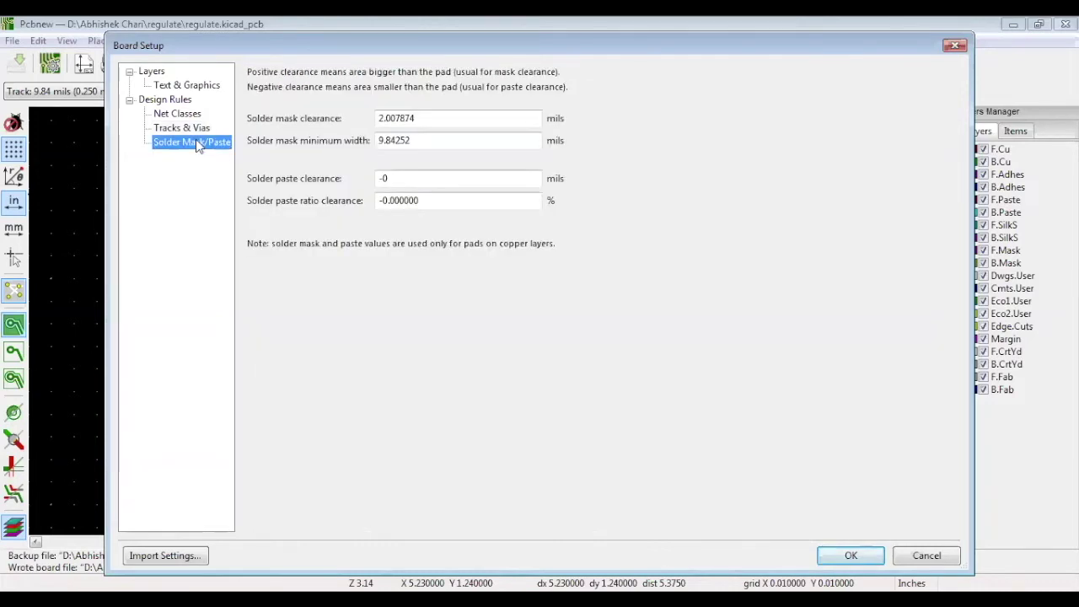
{"action": "double_click", "coordinate": [422, 118]}
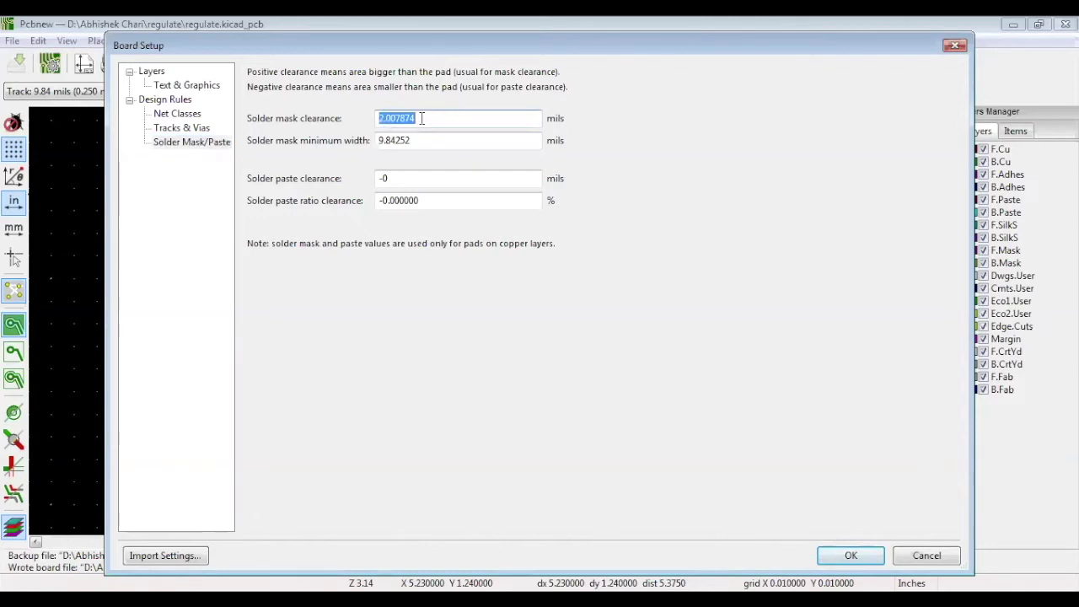
{"action": "type", "text": "0"}
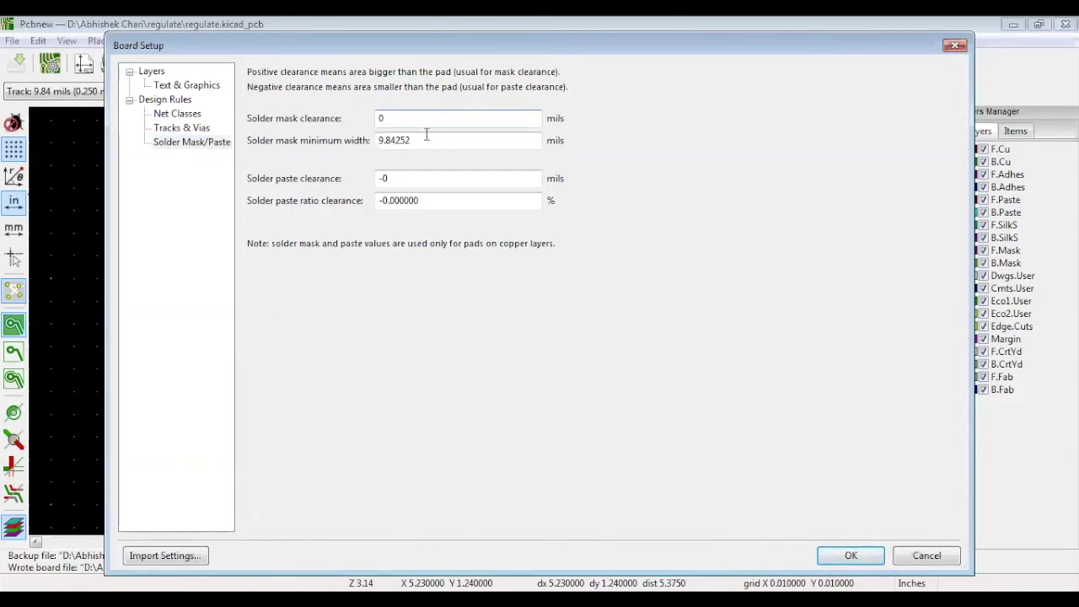
{"action": "left_click", "coordinate": [426, 137]}
{"action": "left_click", "coordinate": [415, 180]}
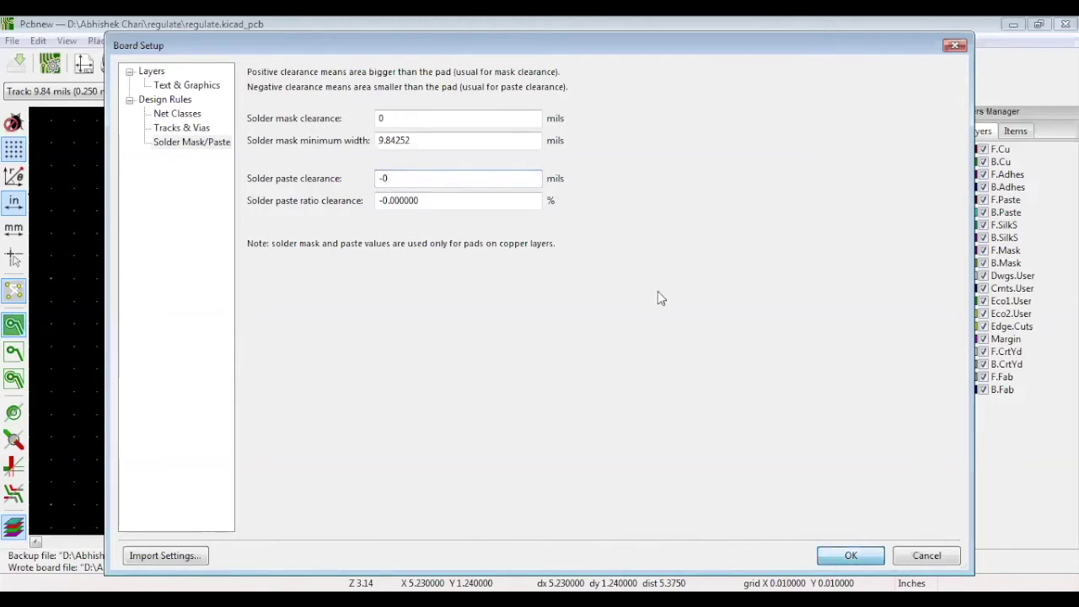
{"action": "key", "text": "Return"}
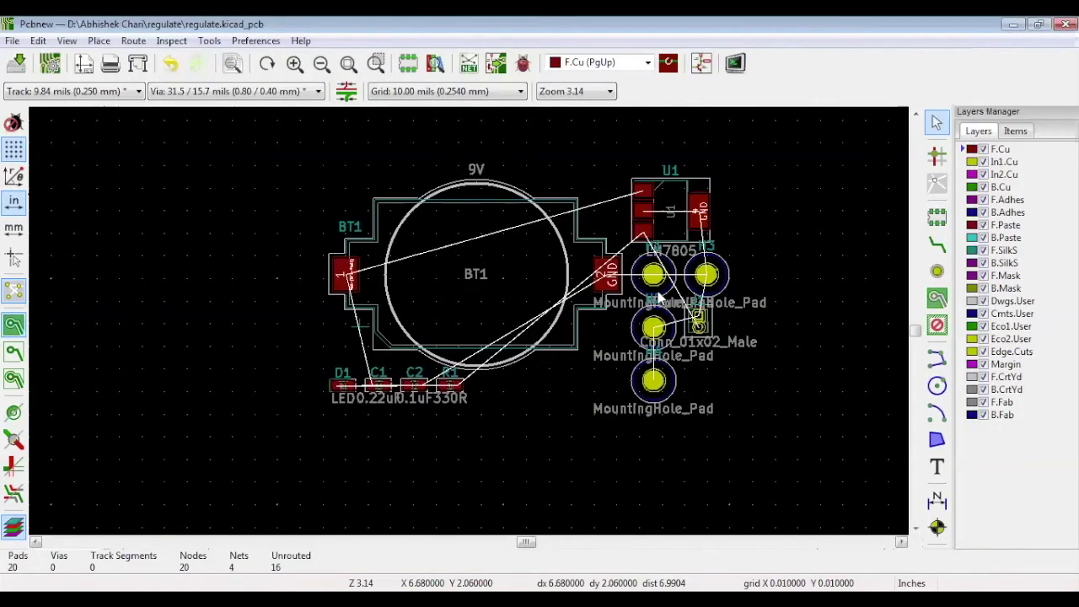
Step: Switch the units to millimetres and route a 0.254 mm wide track on F.Cu from BT1 pad 1 to U1's uppermost pad in the column facing BT1
{"action": "left_click", "coordinate": [137, 92]}
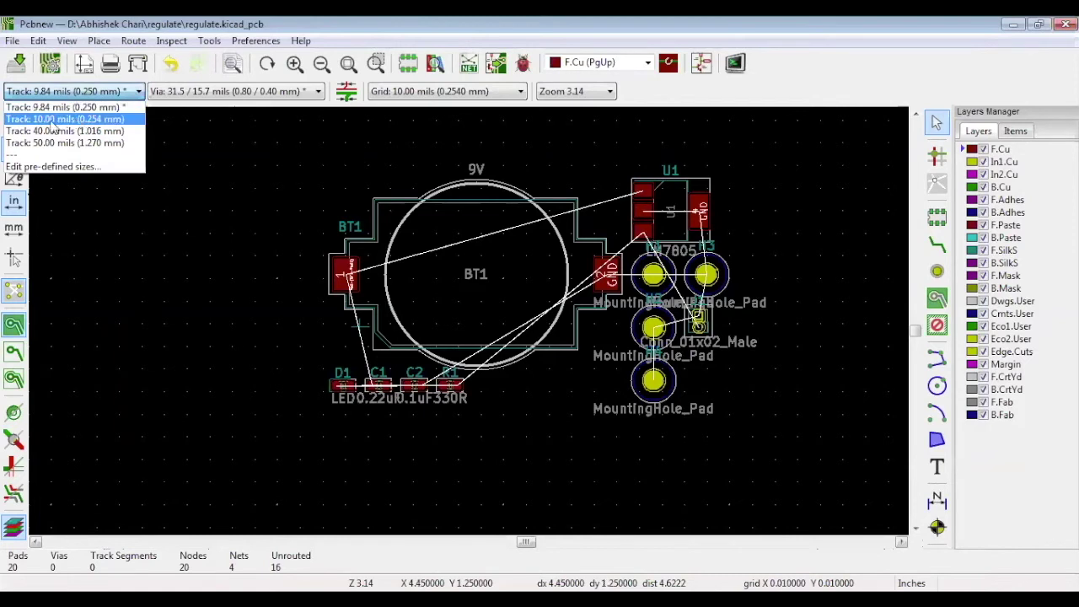
{"action": "left_click", "coordinate": [13, 227]}
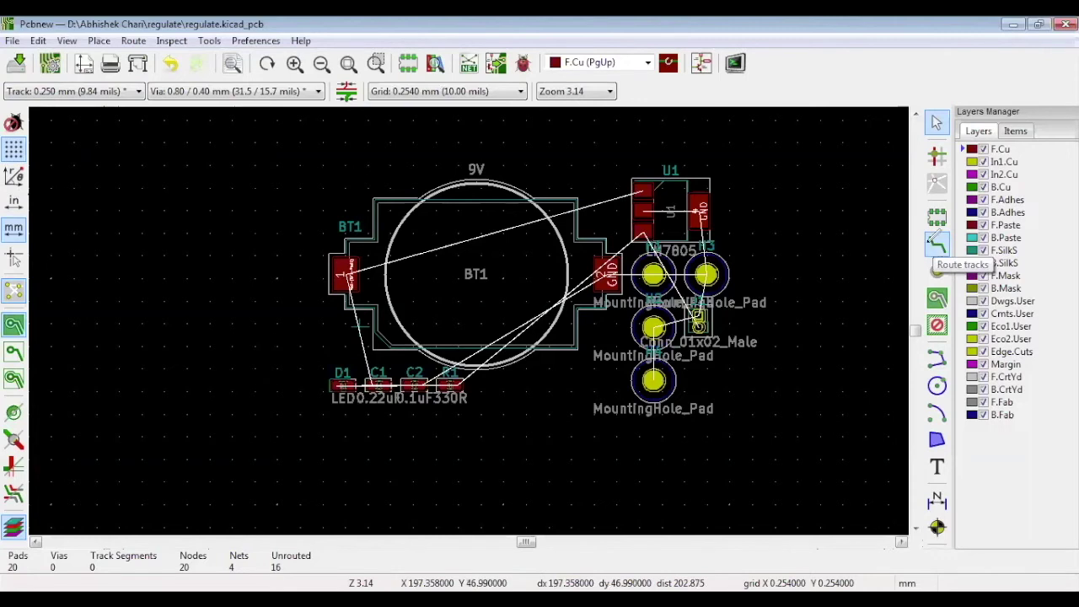
{"action": "left_click", "coordinate": [937, 245]}
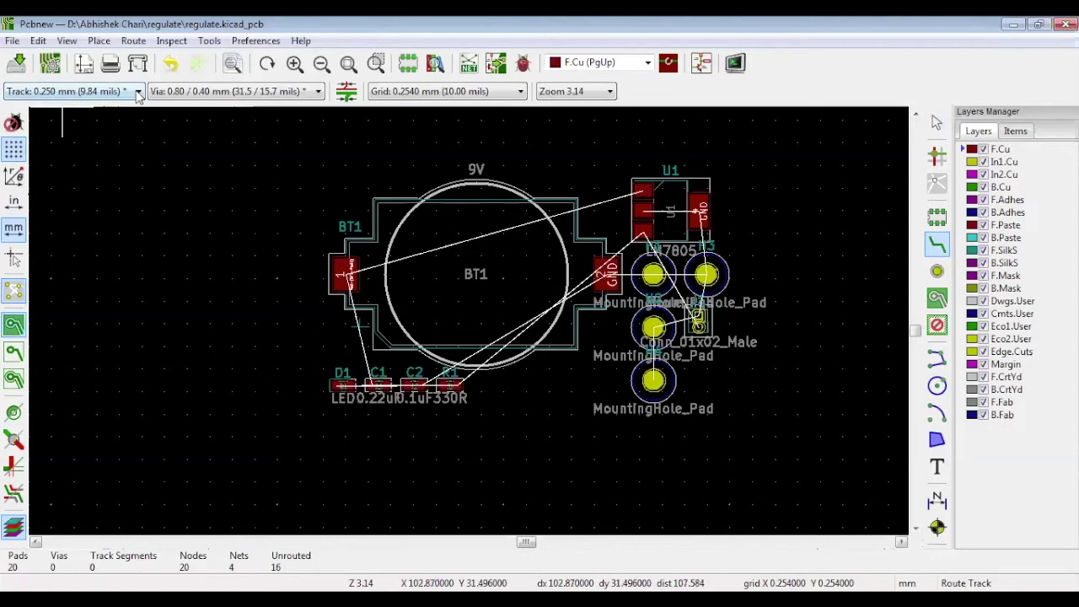
{"action": "left_click", "coordinate": [91, 93]}
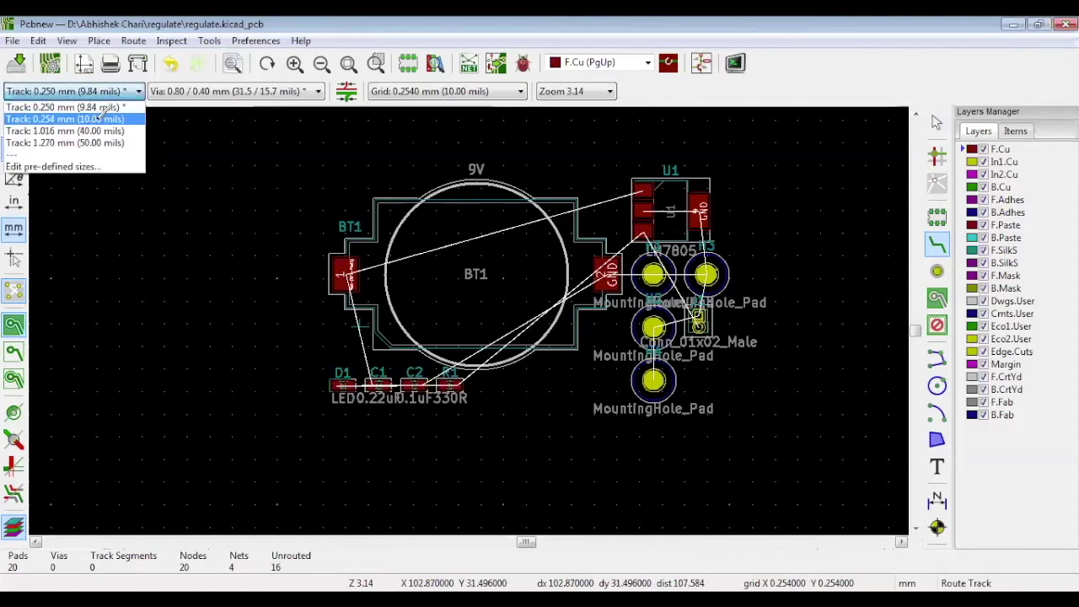
{"action": "left_click", "coordinate": [84, 118]}
{"action": "left_click", "coordinate": [345, 276]}
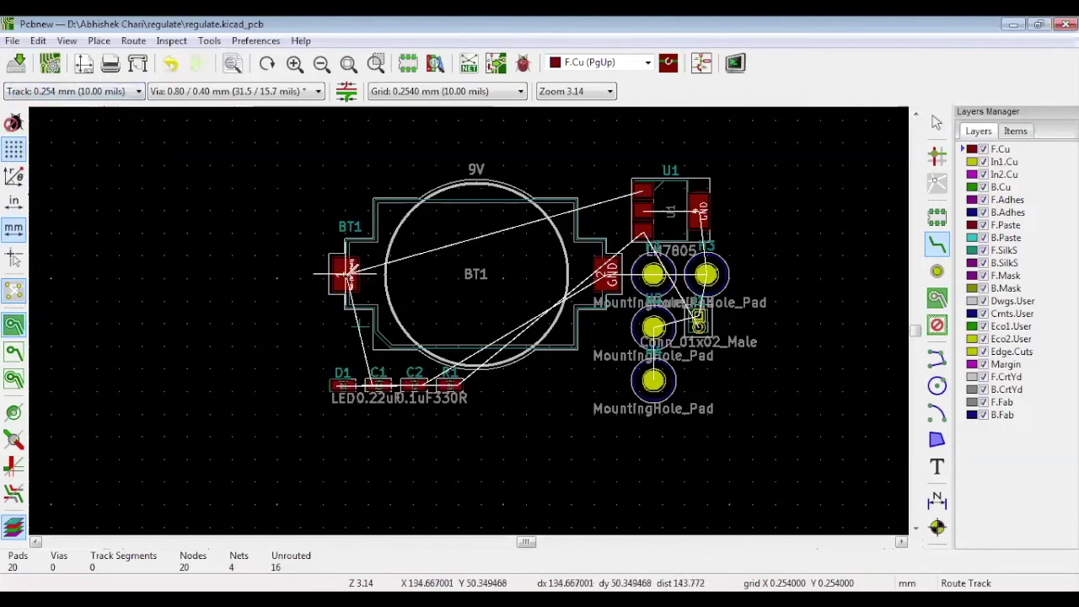
{"action": "double_click", "coordinate": [643, 190]}
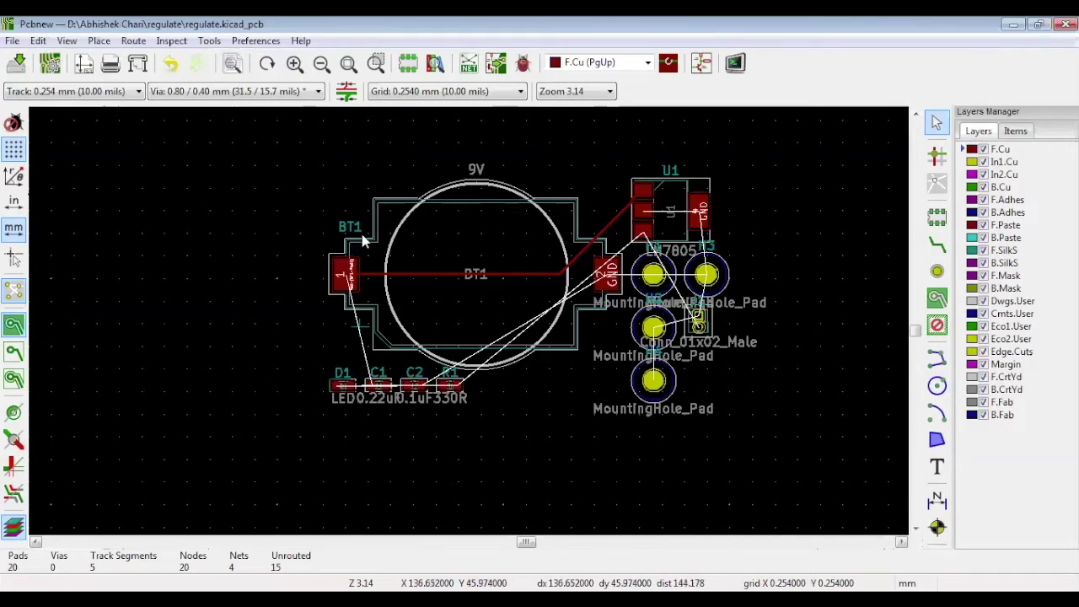
Step: Set all footprint references to the F.SilkS layer with a line thickness of 0.152 mm and a text width of 0.75 mm
{"action": "left_click", "coordinate": [39, 42]}
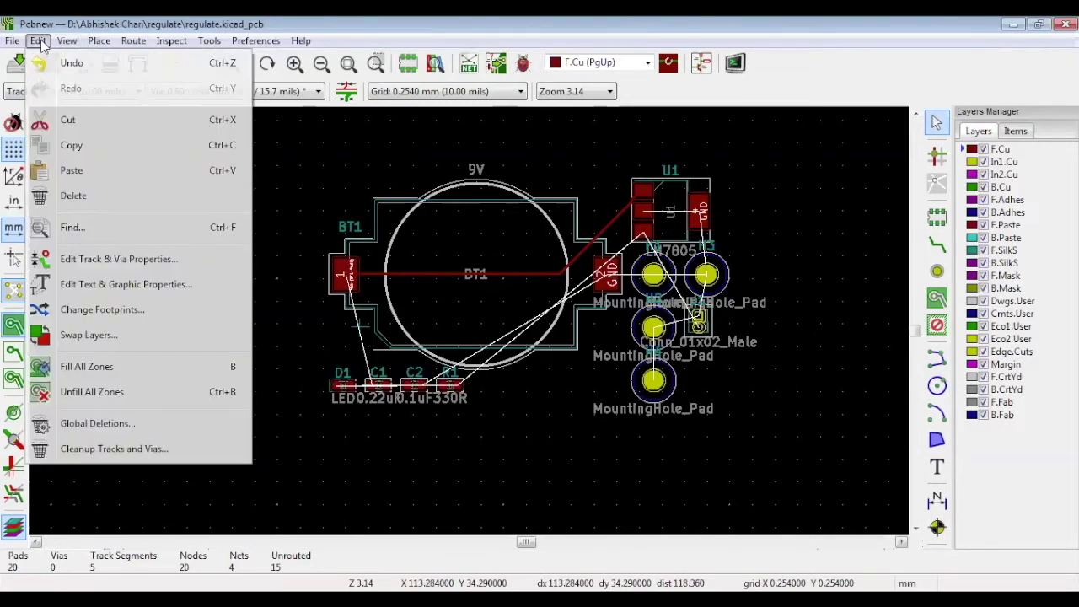
{"action": "left_click", "coordinate": [76, 287]}
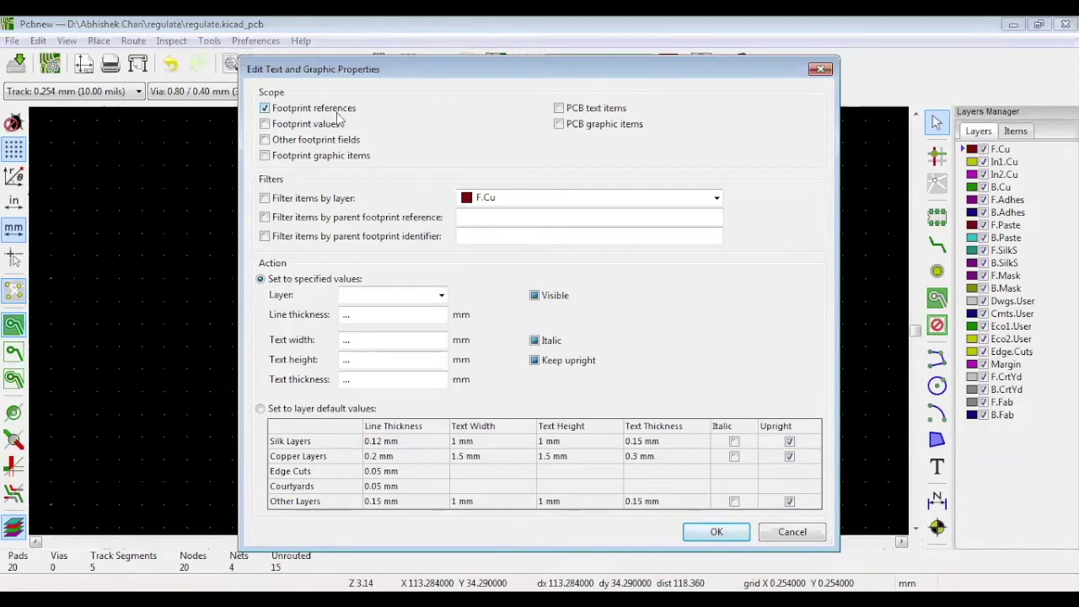
{"action": "left_click", "coordinate": [441, 294]}
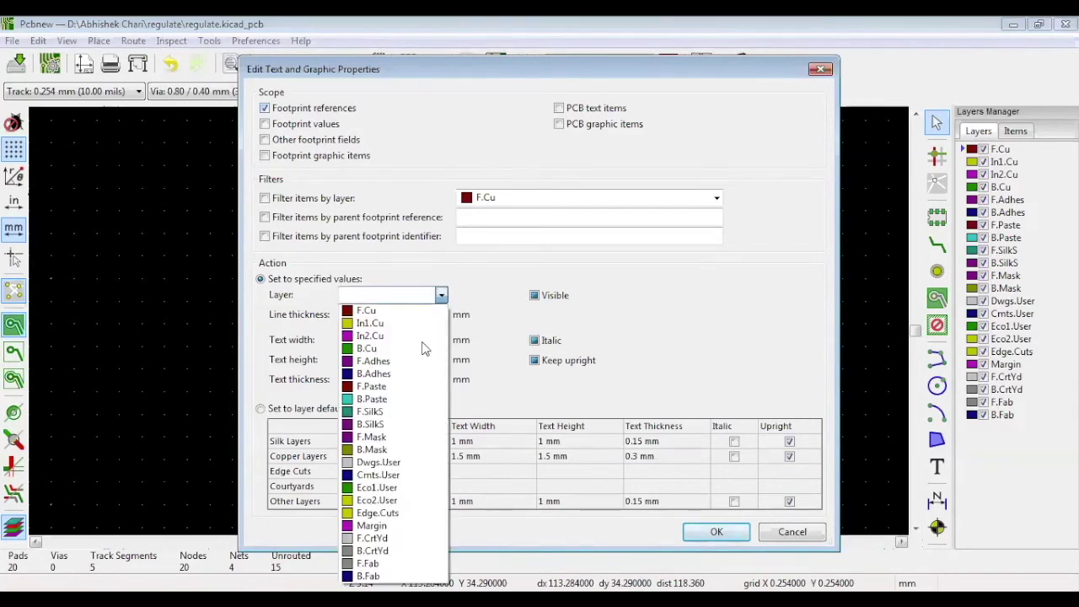
{"action": "left_click", "coordinate": [393, 411]}
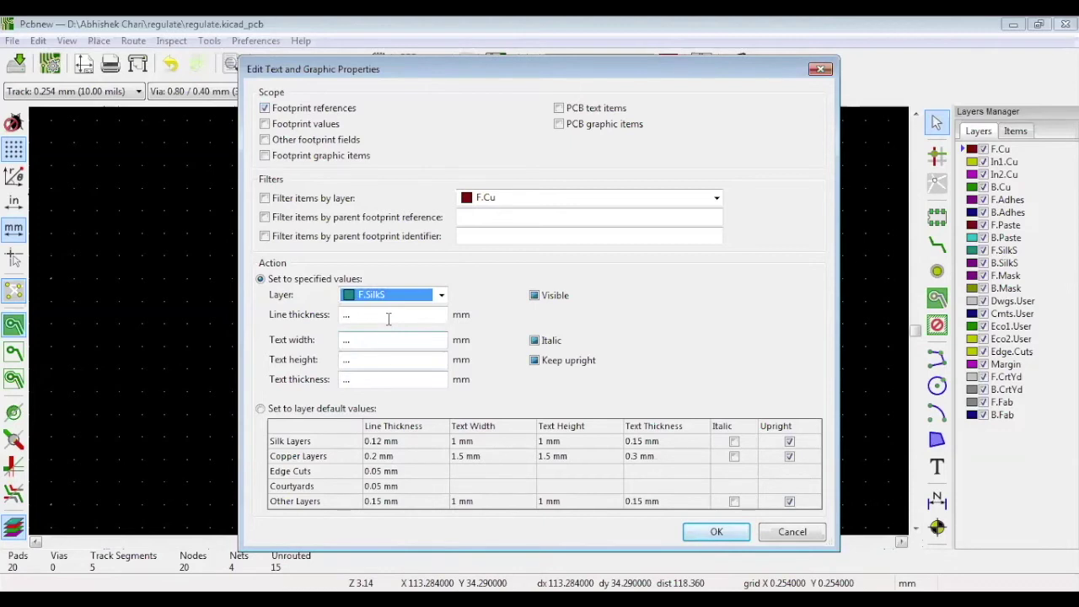
{"action": "left_click", "coordinate": [388, 315]}
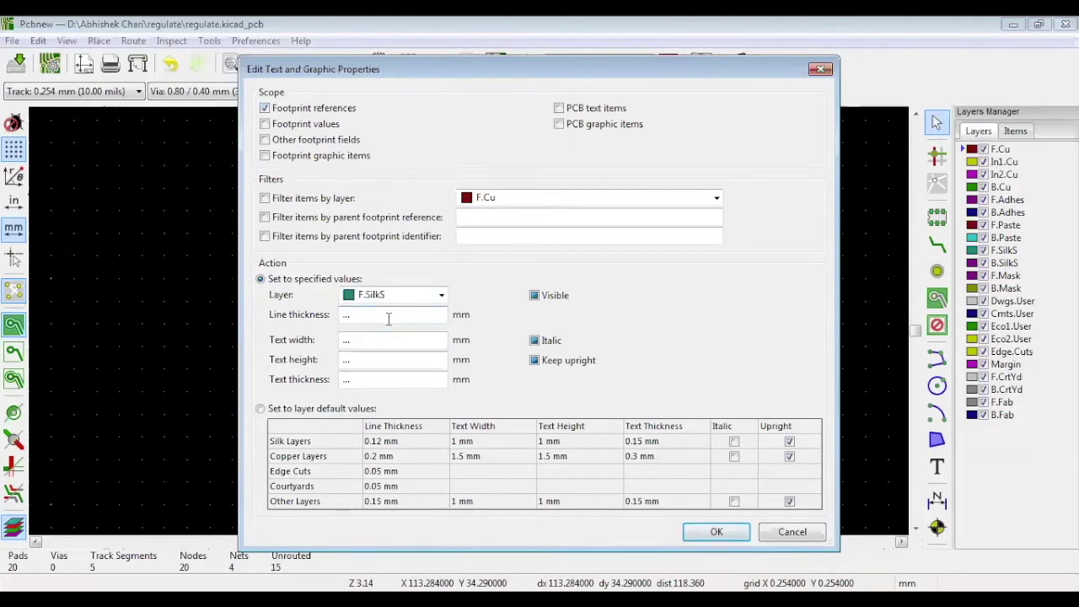
{"action": "double_click", "coordinate": [388, 317]}
{"action": "type", "text": "0.152"}
{"action": "left_click", "coordinate": [393, 339]}
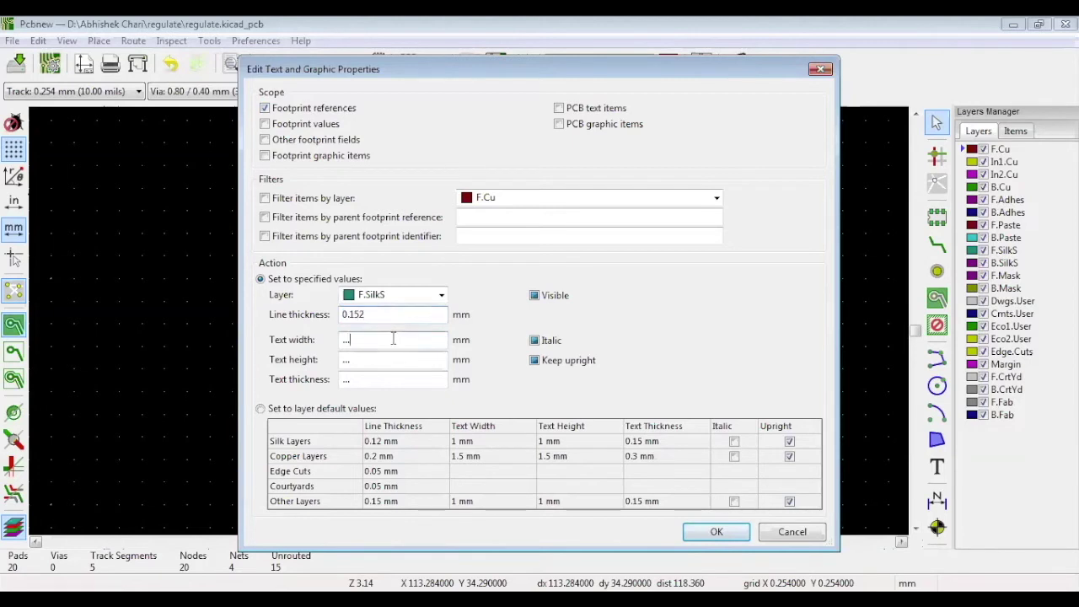
{"action": "double_click", "coordinate": [393, 338]}
{"action": "type", "text": "0.75"}
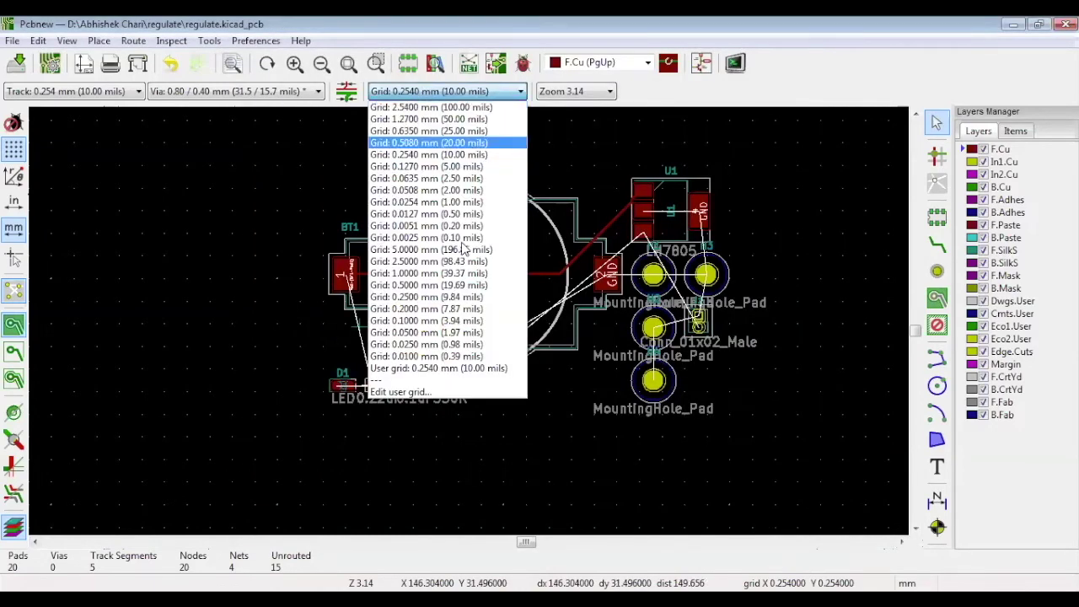
Step: Check the user-defined grid settings and change the board grid to 0.1270 mm (5.00 mils)
{"action": "left_click", "coordinate": [430, 391]}
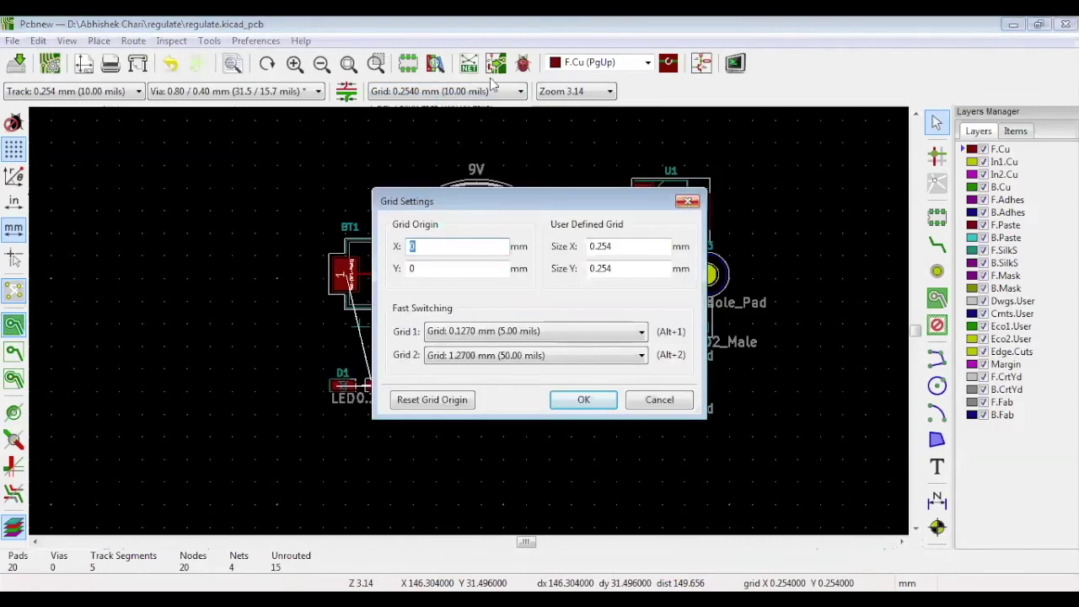
{"action": "key", "text": "Escape"}
{"action": "left_click", "coordinate": [462, 91]}
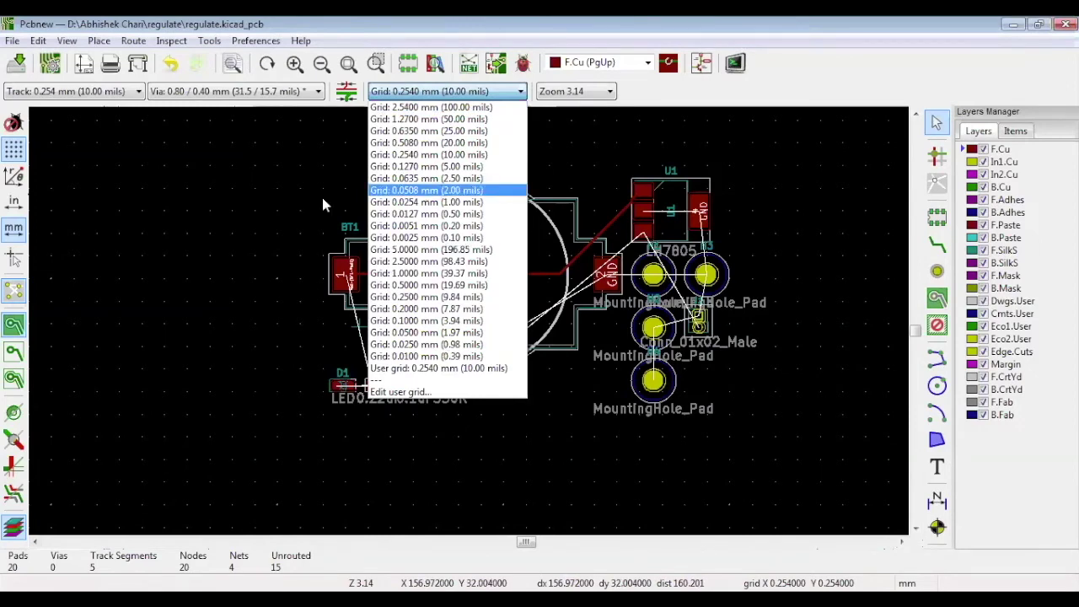
{"action": "key", "text": "n"}
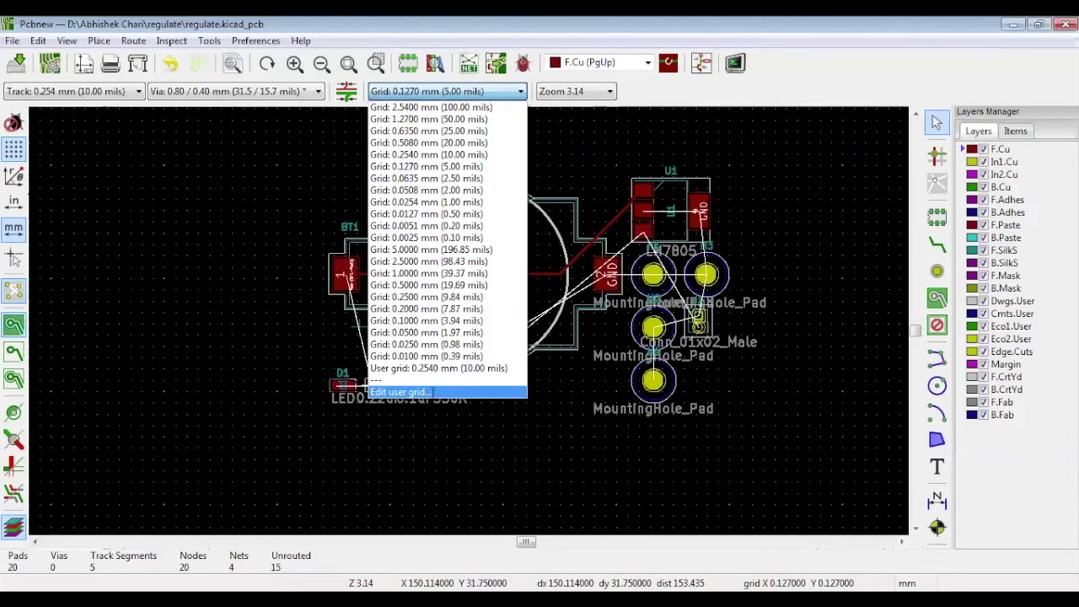
{"action": "left_click", "coordinate": [433, 395]}
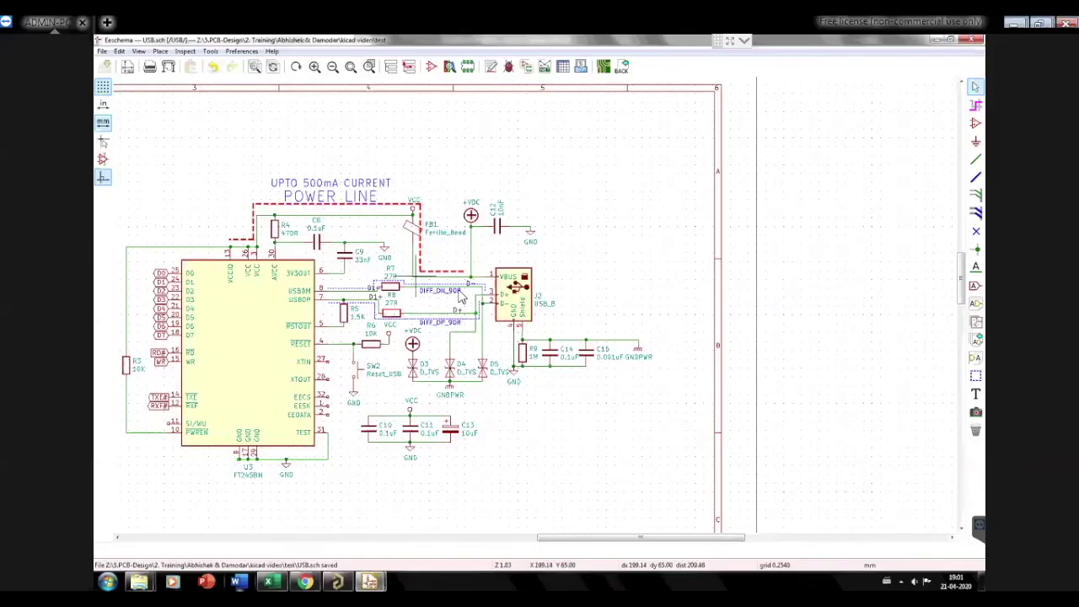
Step: Switch to the USB.sch schematic in Eeschema and examine the net labels on the differential pair between U3 and the USB connector J2
{"action": "left_click", "coordinate": [313, 67]}
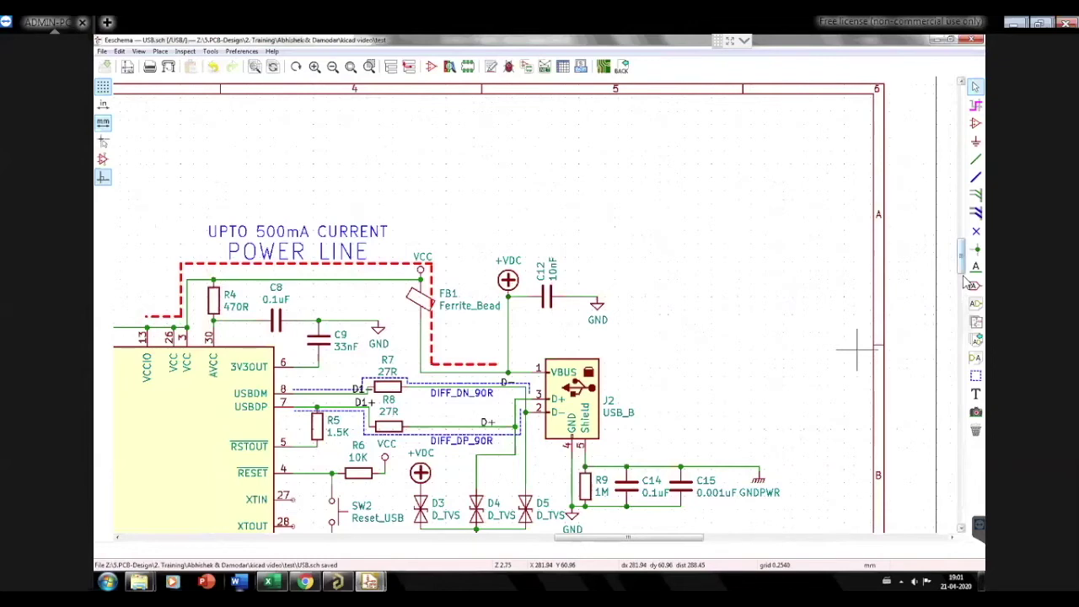
{"action": "scroll", "coordinate": [964, 282], "scroll_direction": "down", "scroll_amount": 2}
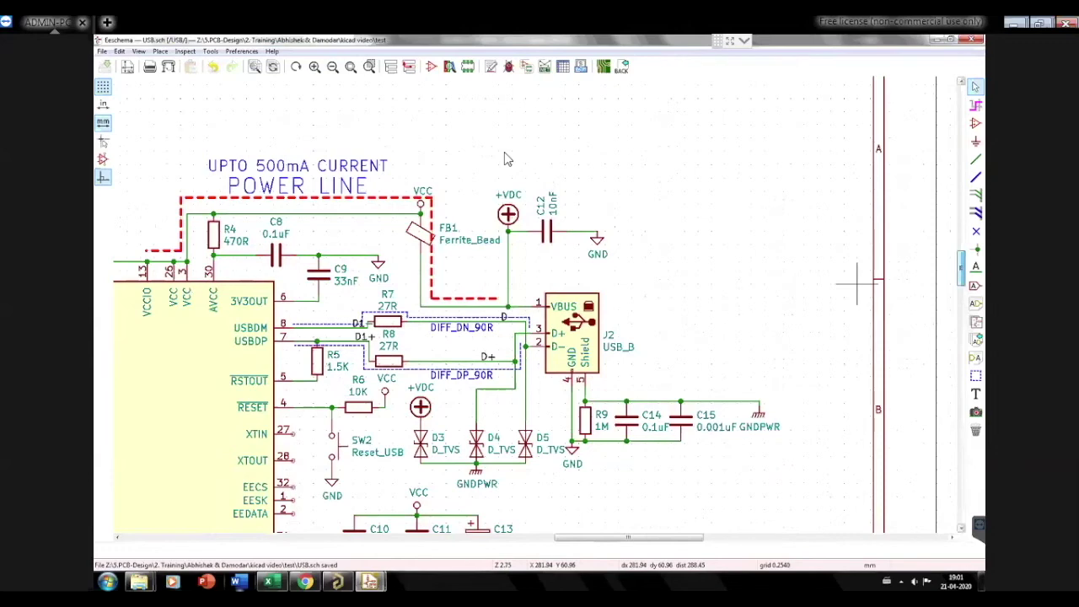
{"action": "scroll", "coordinate": [506, 158], "scroll_direction": "down", "scroll_amount": 2}
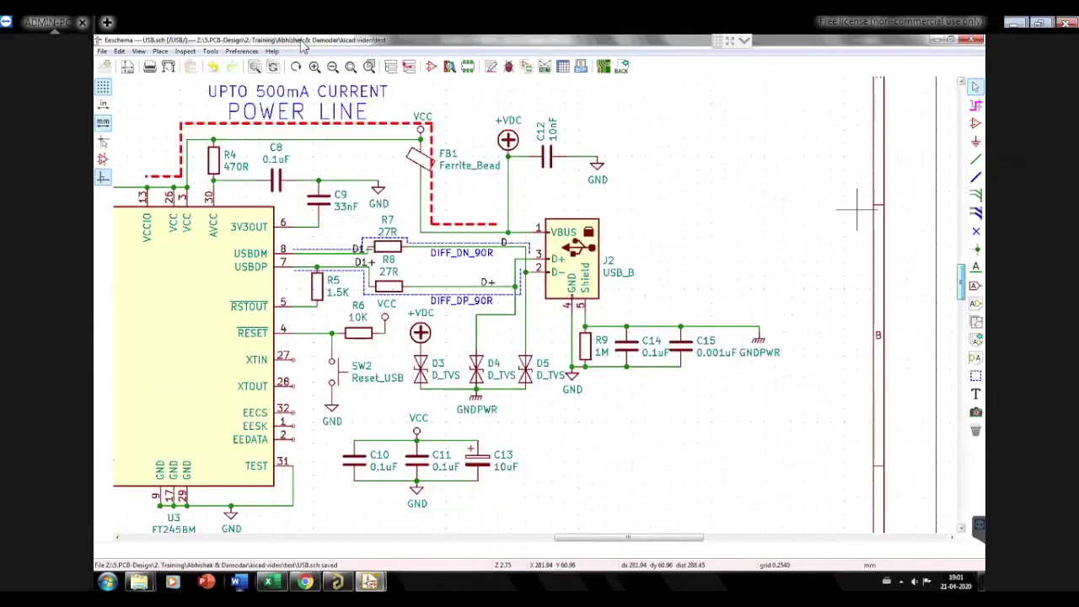
{"action": "scroll", "coordinate": [317, 79], "scroll_direction": "down", "scroll_amount": 1}
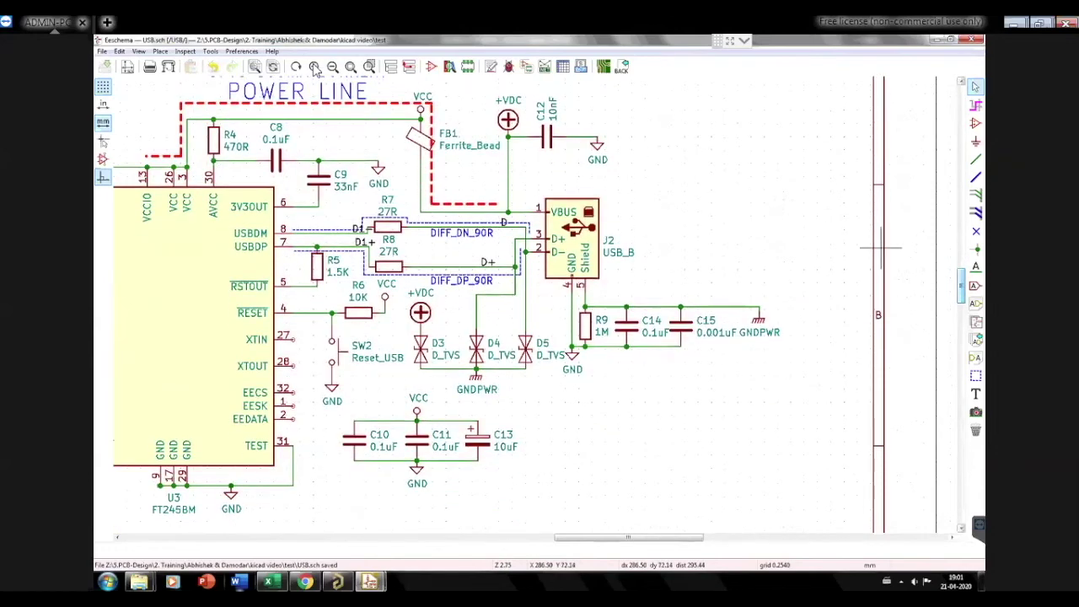
{"action": "scroll", "coordinate": [489, 262], "scroll_direction": "up", "scroll_amount": 1}
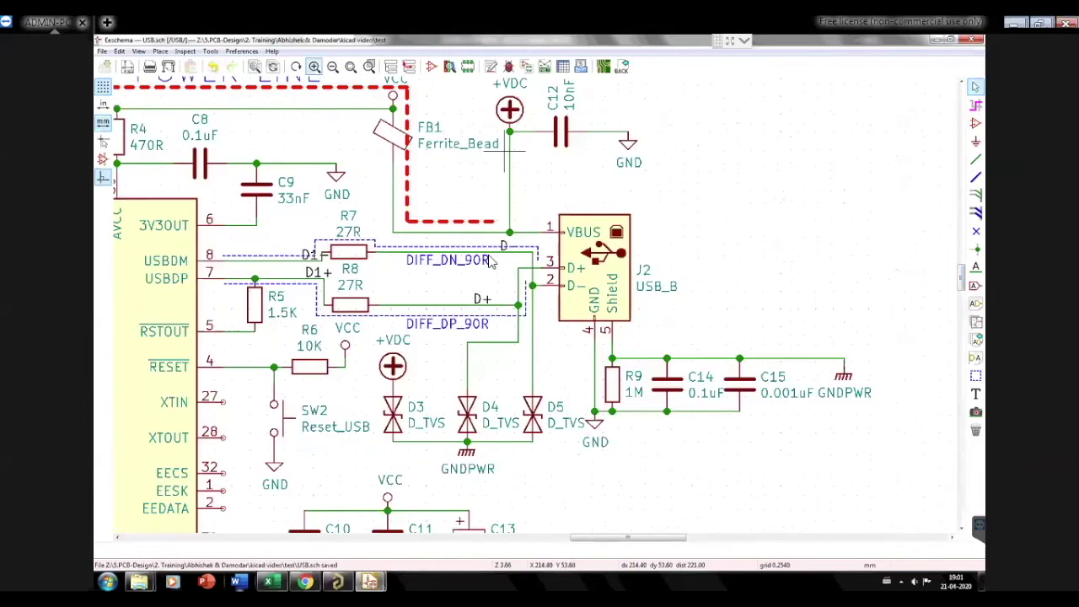
{"action": "middle_click_drag", "start_coordinate": [491, 262], "coordinate": [344, 263]}
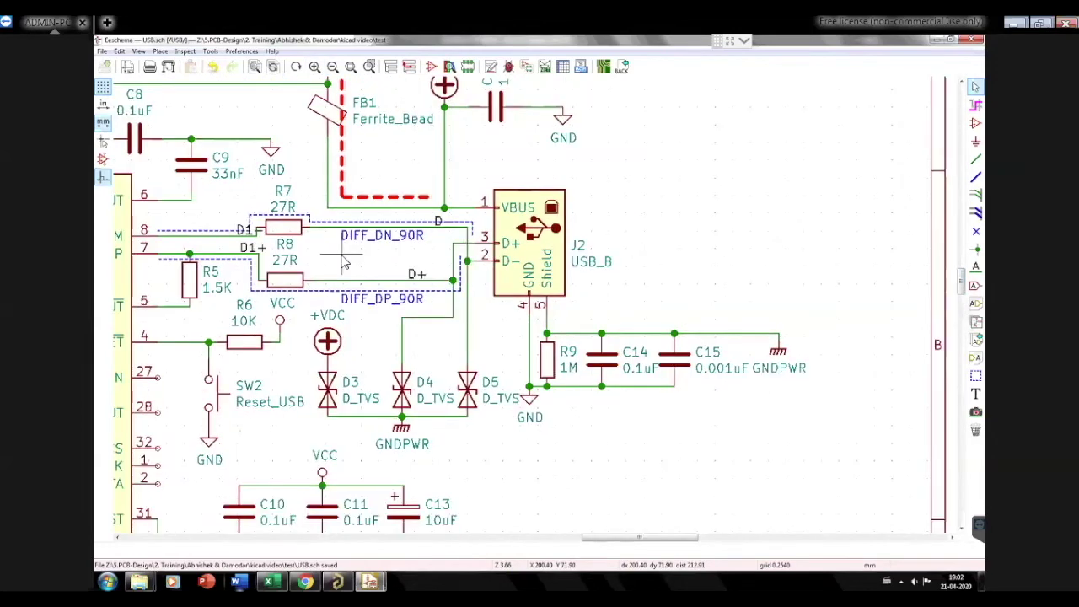
{"action": "left_click", "coordinate": [976, 270]}
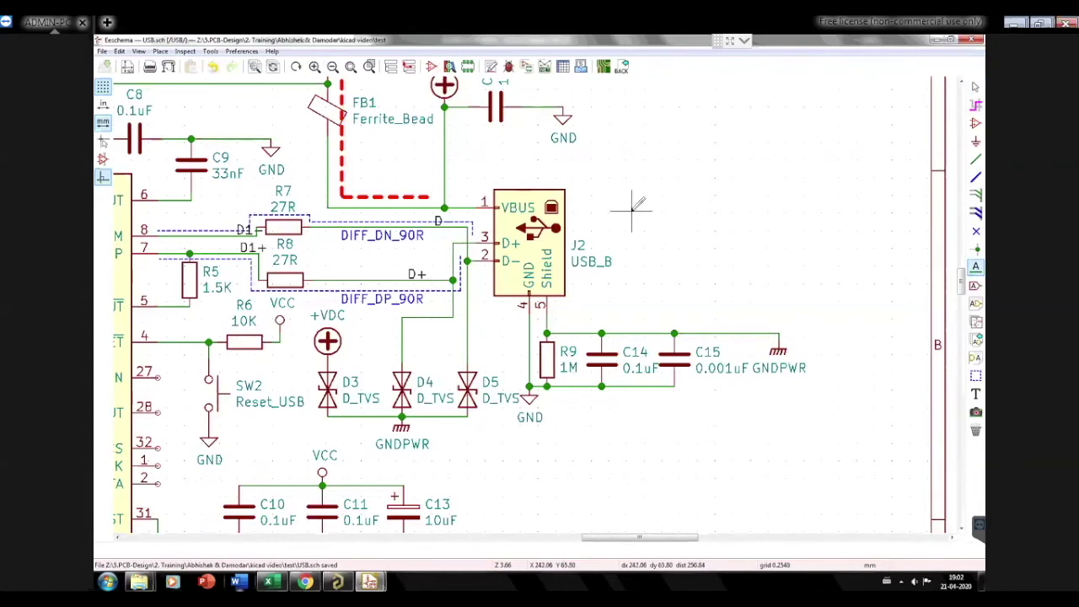
{"action": "key", "text": "Escape"}
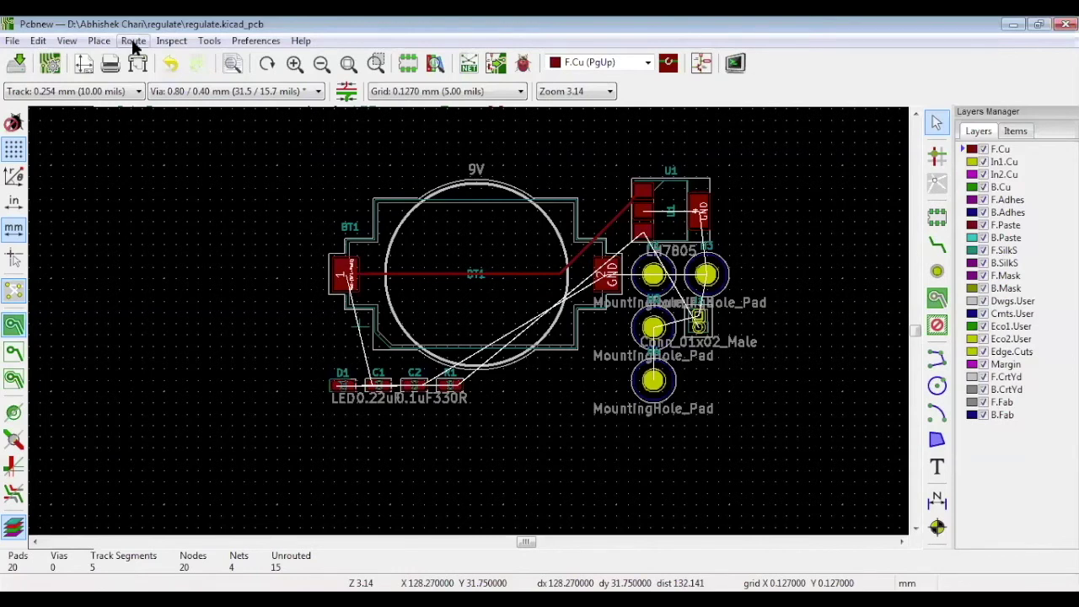
Step: Try to route a differential pair starting from U1's lowest pad on the regulator board in Pcbnew
{"action": "left_click", "coordinate": [132, 43]}
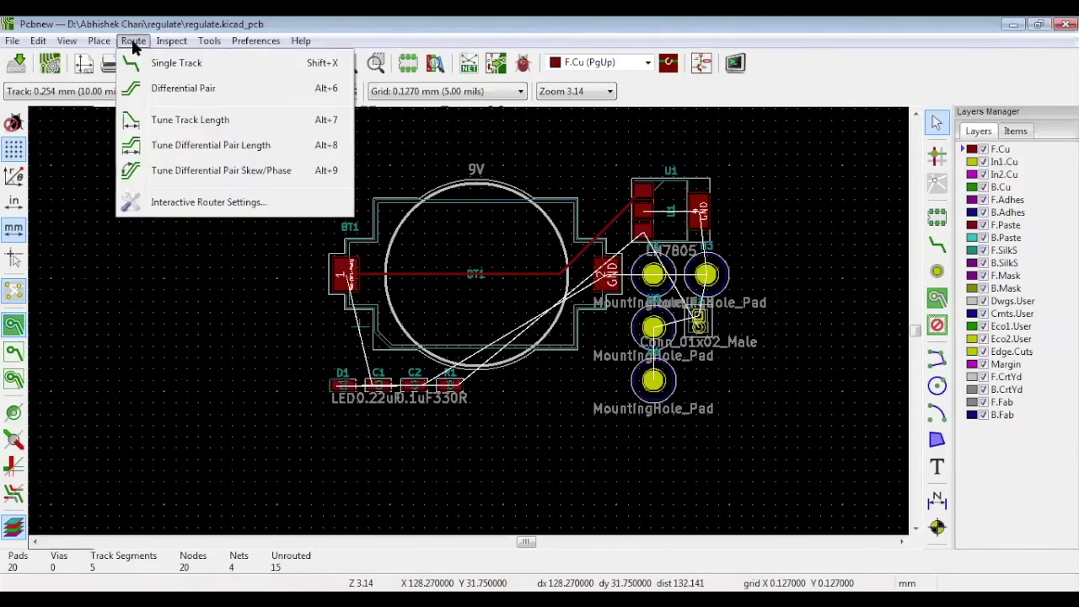
{"action": "left_click", "coordinate": [175, 94]}
{"action": "left_click", "coordinate": [409, 259]}
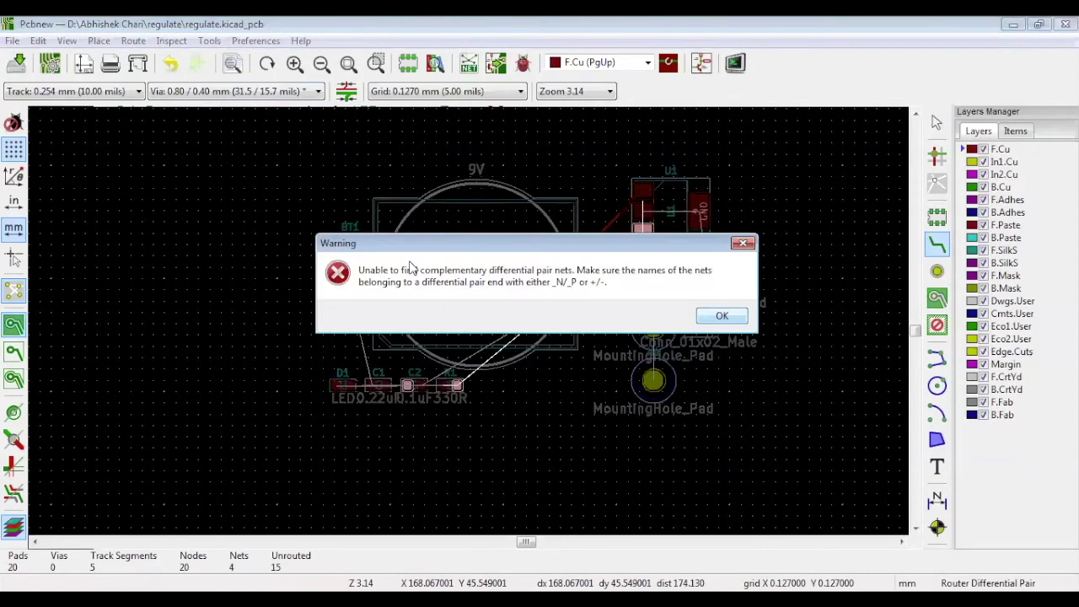
{"action": "left_click", "coordinate": [720, 317]}
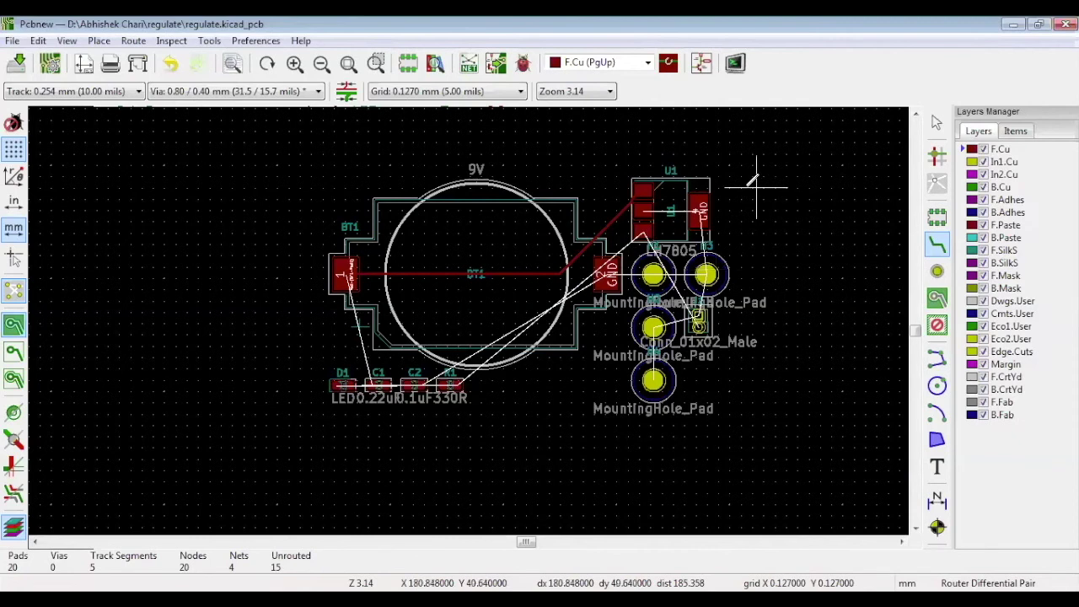
Step: Start tuning the length of the F.Cu track between BT1's pad 1 and U1 and set its target length to 40 mm
{"action": "left_click", "coordinate": [134, 42]}
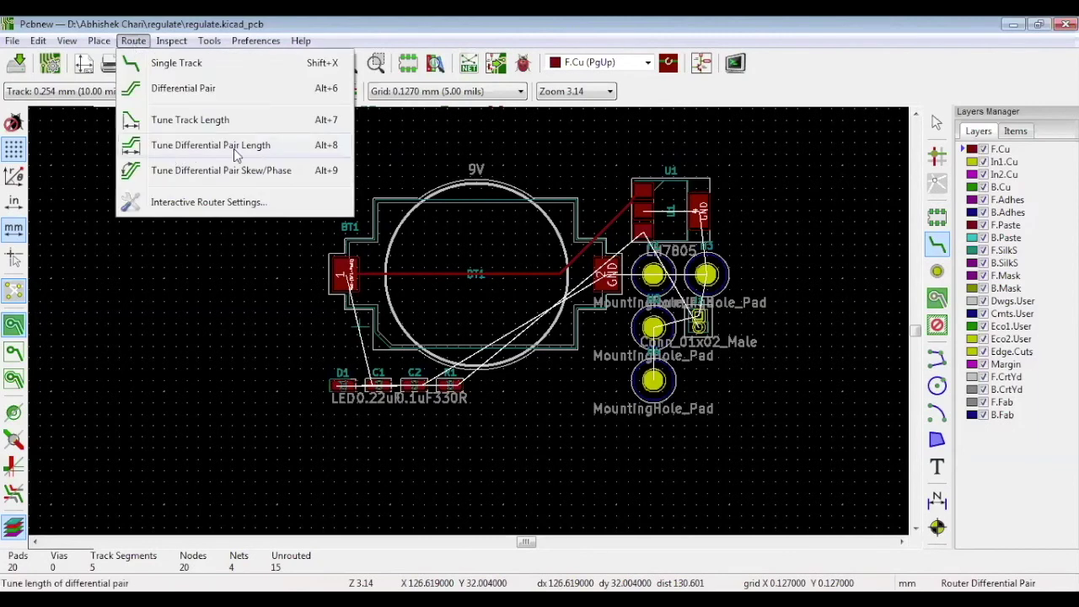
{"action": "left_click", "coordinate": [174, 122]}
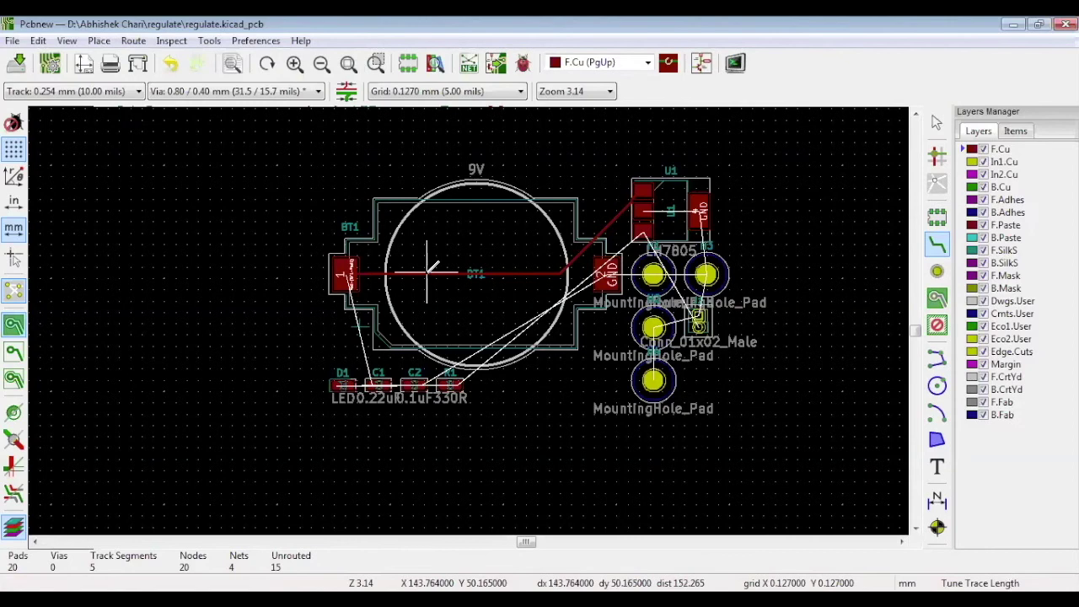
{"action": "scroll", "coordinate": [433, 267], "scroll_direction": "up", "scroll_amount": 1, "text": "shift"}
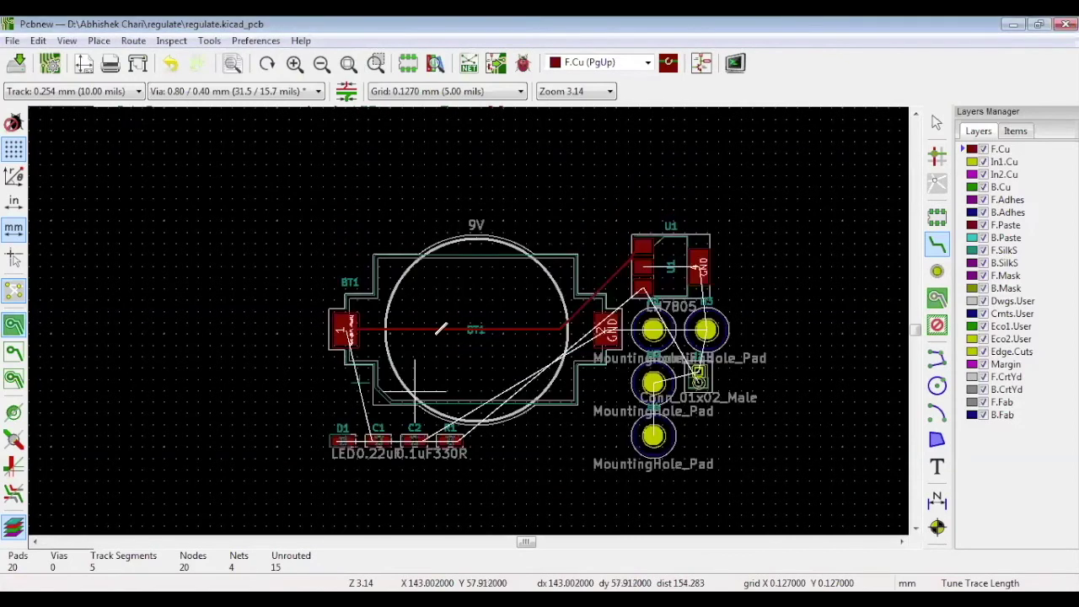
{"action": "left_click", "coordinate": [429, 328]}
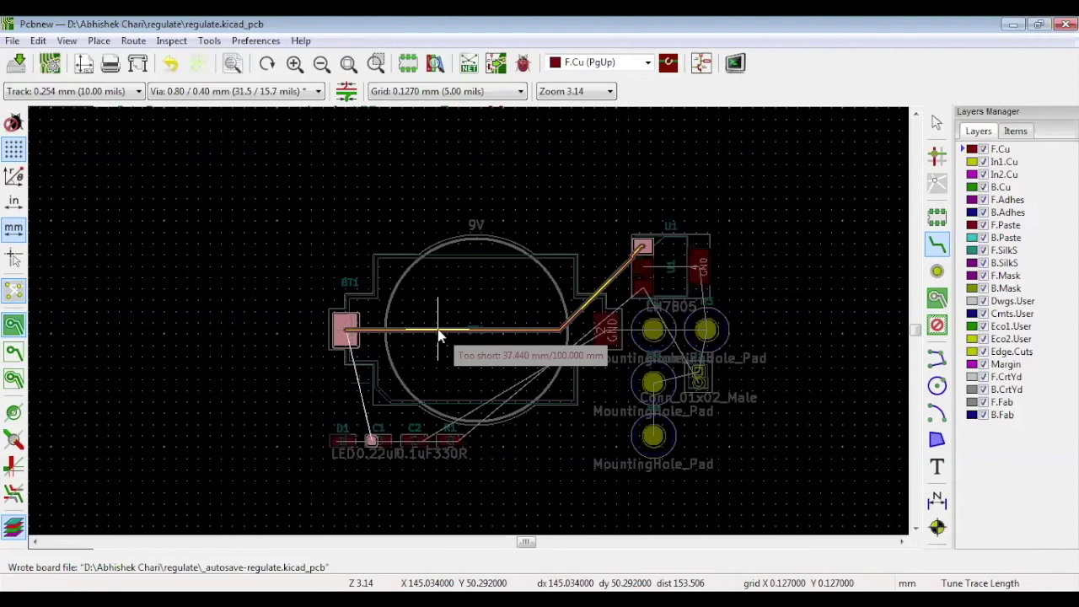
{"action": "right_click", "coordinate": [438, 336]}
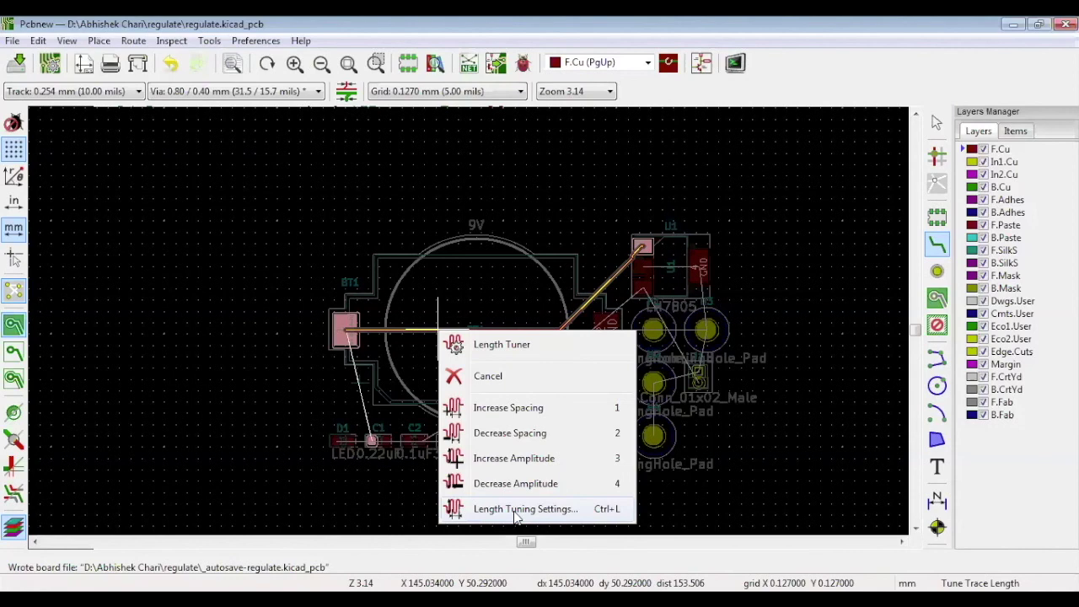
{"action": "left_click", "coordinate": [516, 510]}
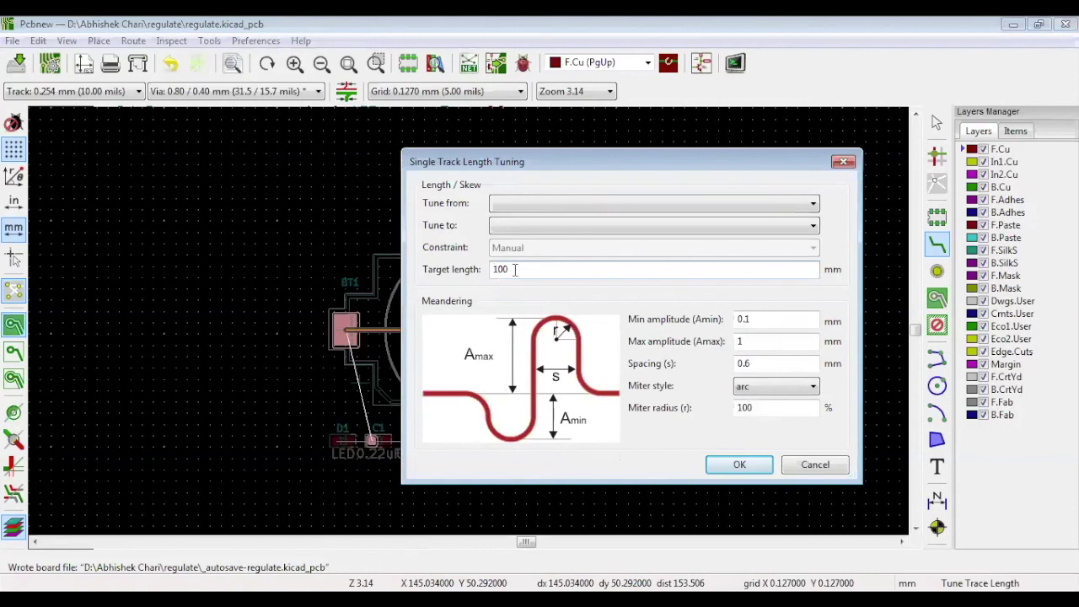
{"action": "double_click", "coordinate": [514, 270]}
{"action": "type", "text": "40"}
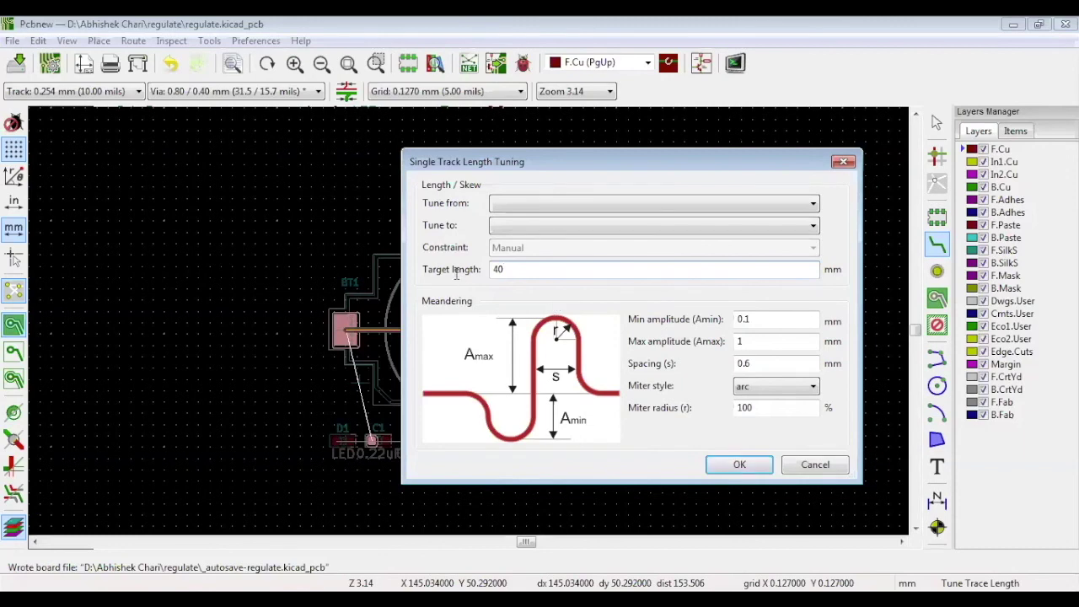
{"action": "left_click", "coordinate": [738, 464]}
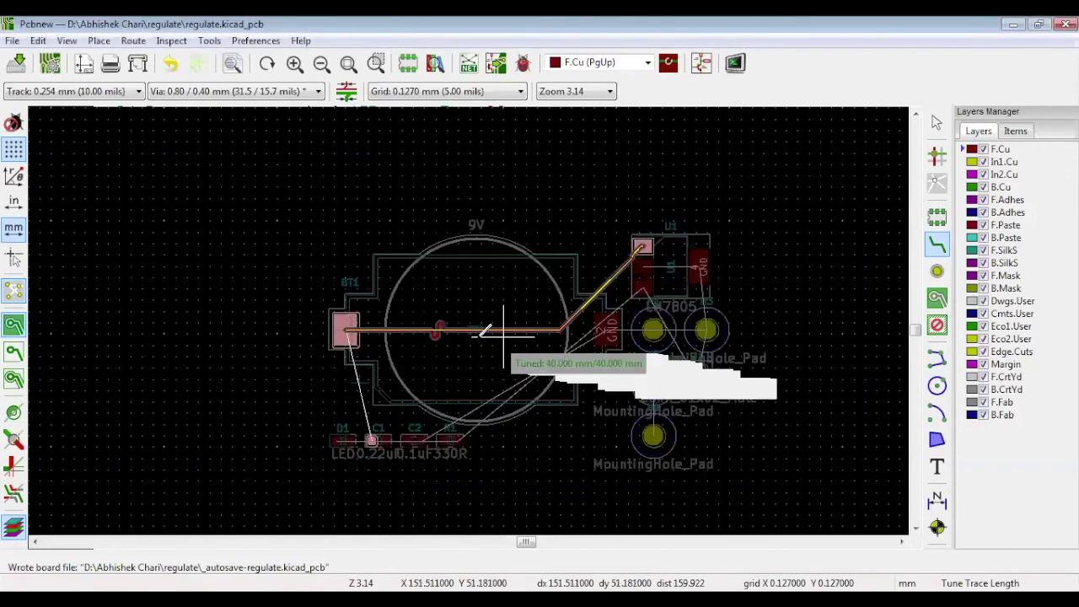